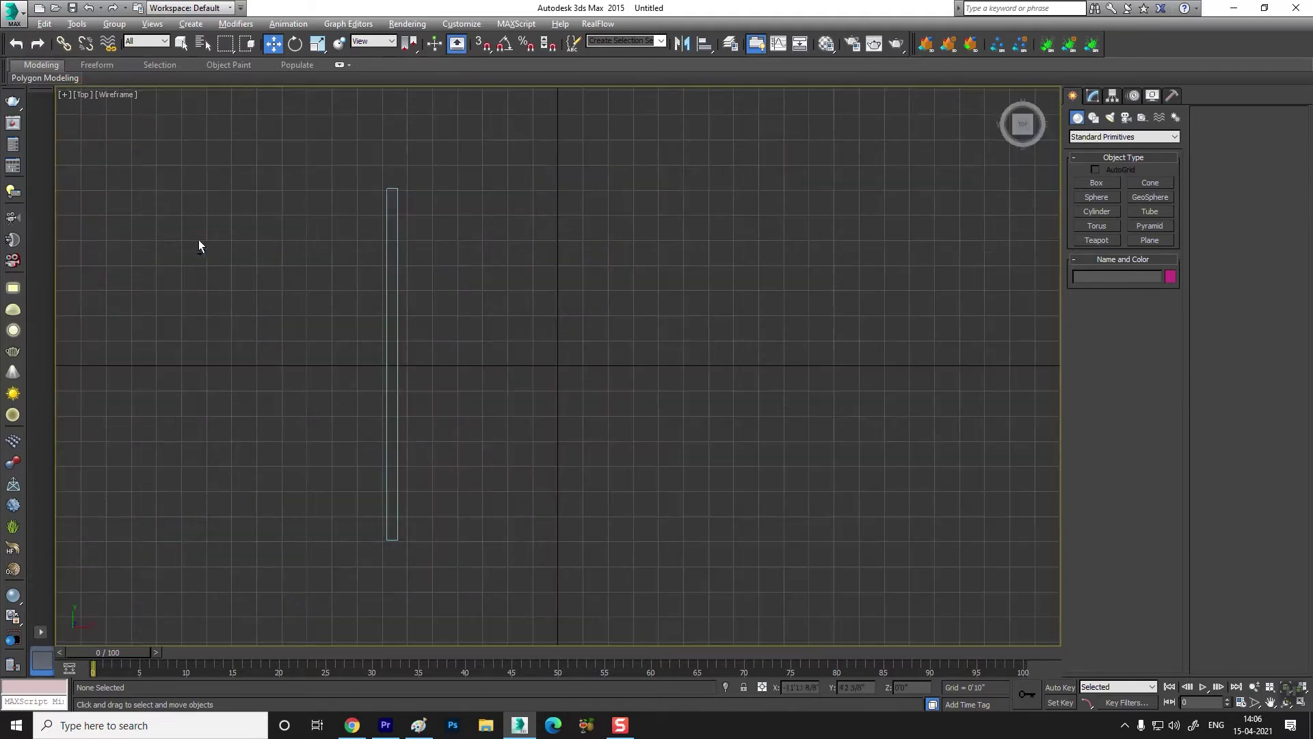
- Create a box post at one end of the rails, about 0'8 3/8" long, 0'10" wide and 3'11 5/8" high
click(1096, 181)
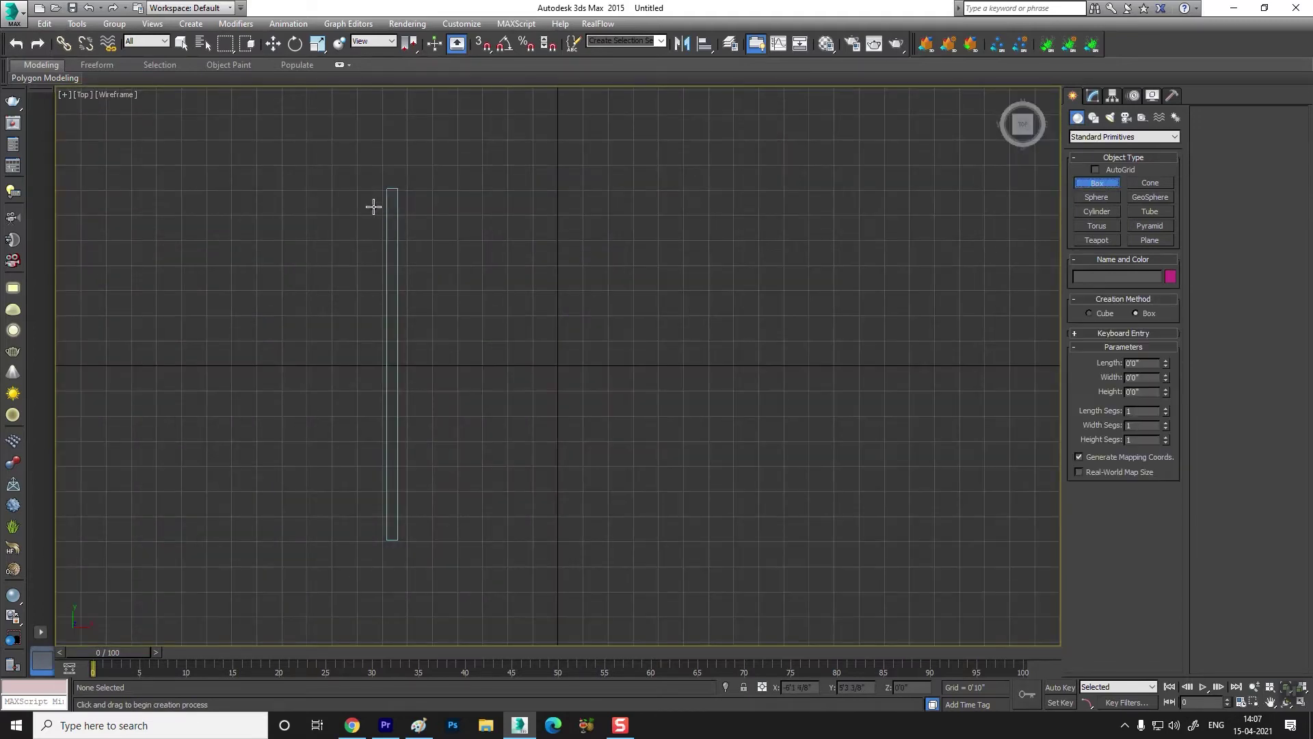
drag(379, 201, 405, 221)
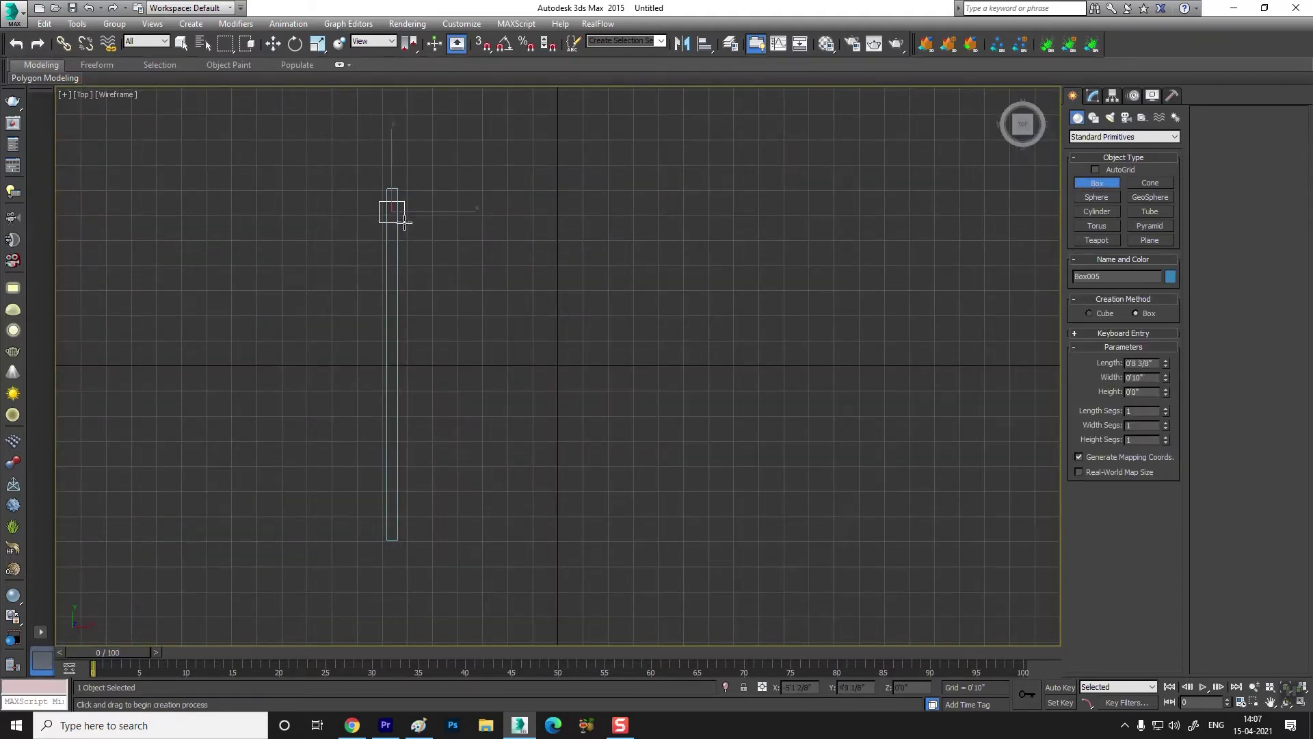
key(alt+w)
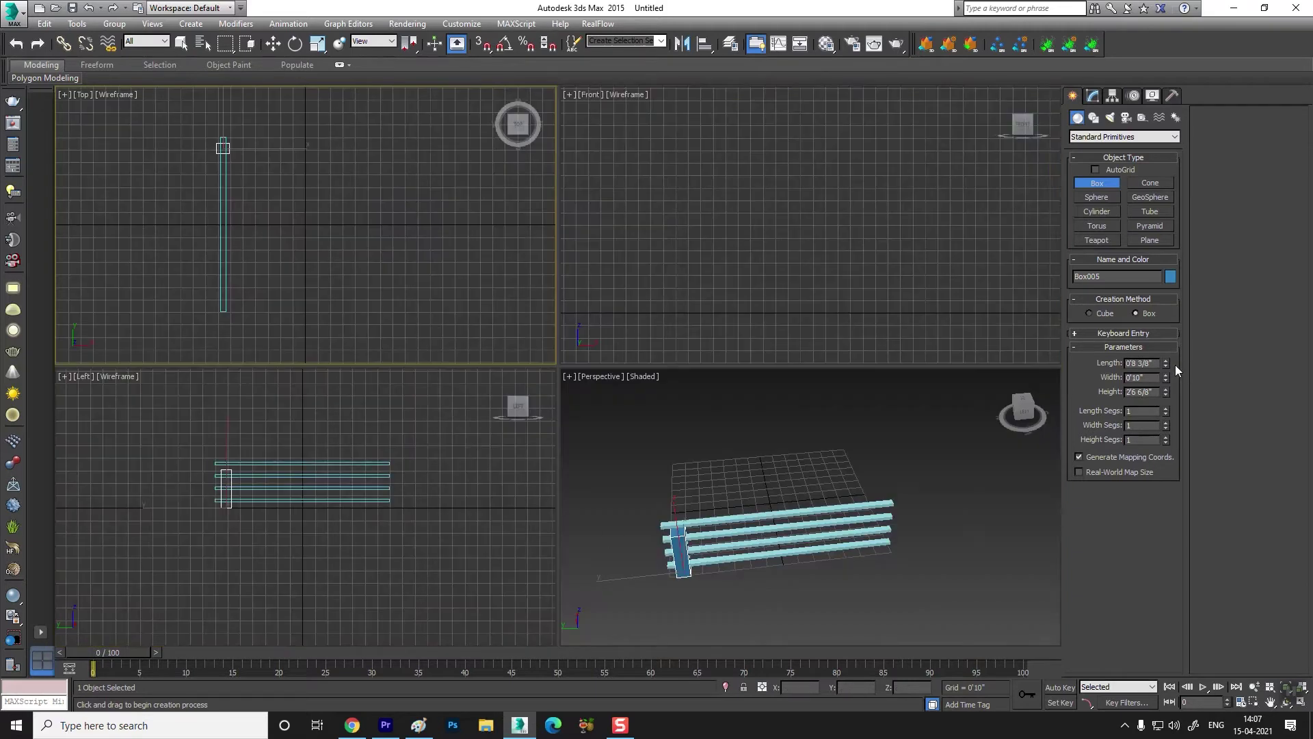
drag(1165, 378, 1164, 352)
alt+middle_drag(695, 530, 724, 507)
key(alt+w)
alt+middle_drag(544, 525, 473, 514)
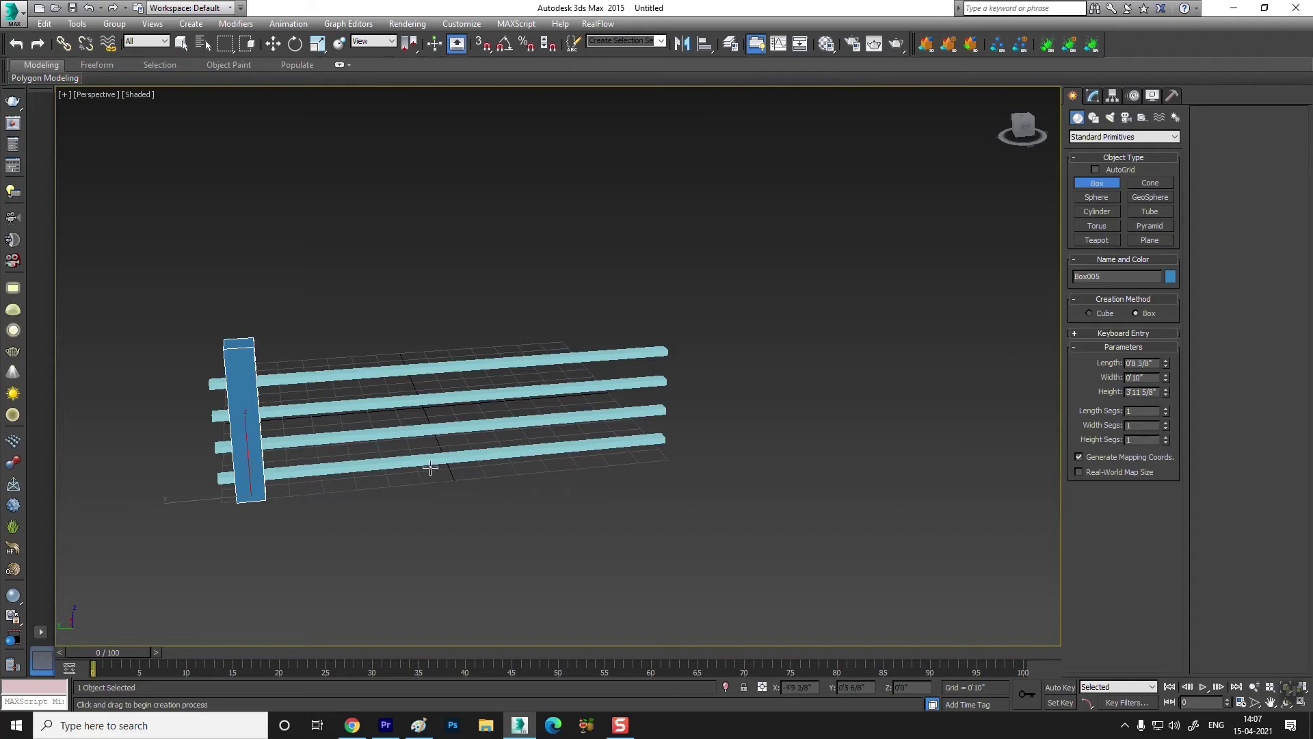
- Clone the post once as a Copy and place it at the other end of the rails
key(w)
shift+drag(178, 504, 579, 462)
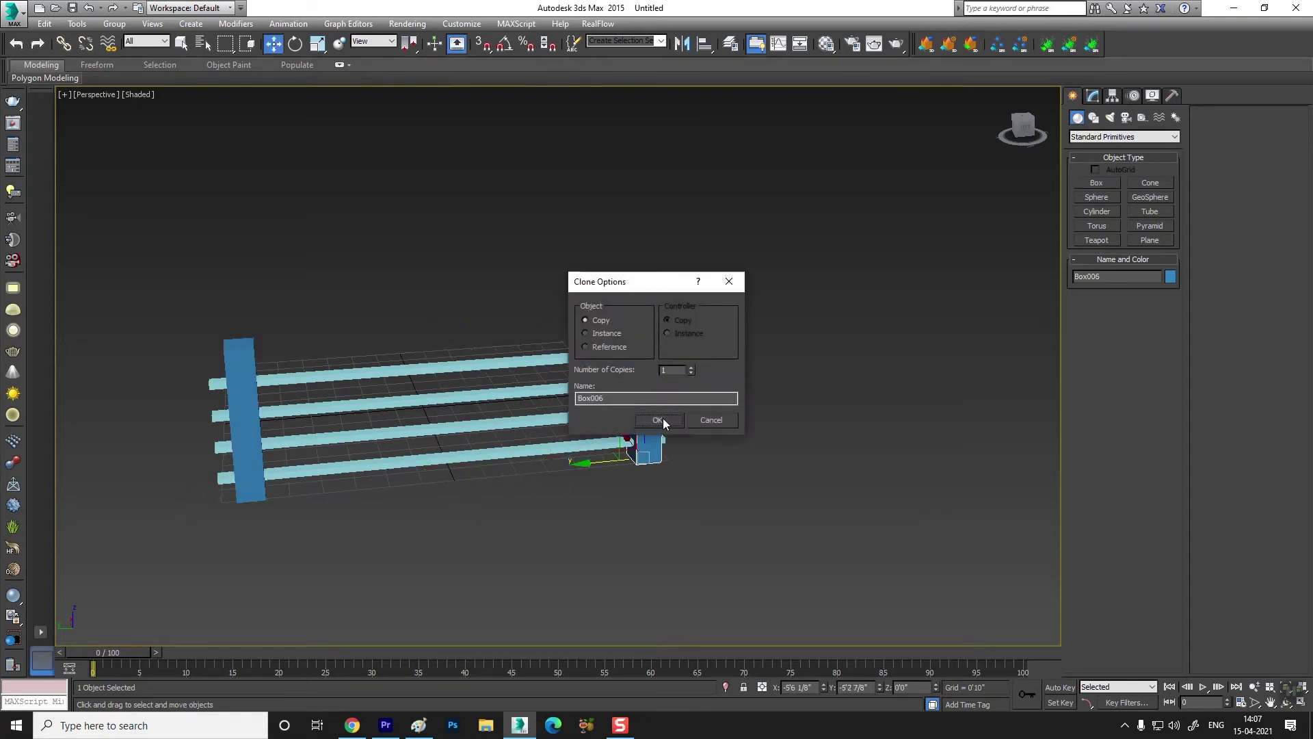
click(658, 419)
mouse_move(441, 479)
alt+middle_down()
mouse_move(554, 468)
mouse_move(427, 465)
mouse_move(495, 448)
mouse_move(610, 466)
alt+middle_up()
drag(751, 324, 537, 571)
alt+middle_drag(667, 569, 348, 571)
middle_drag(845, 494, 399, 471)
click(625, 269)
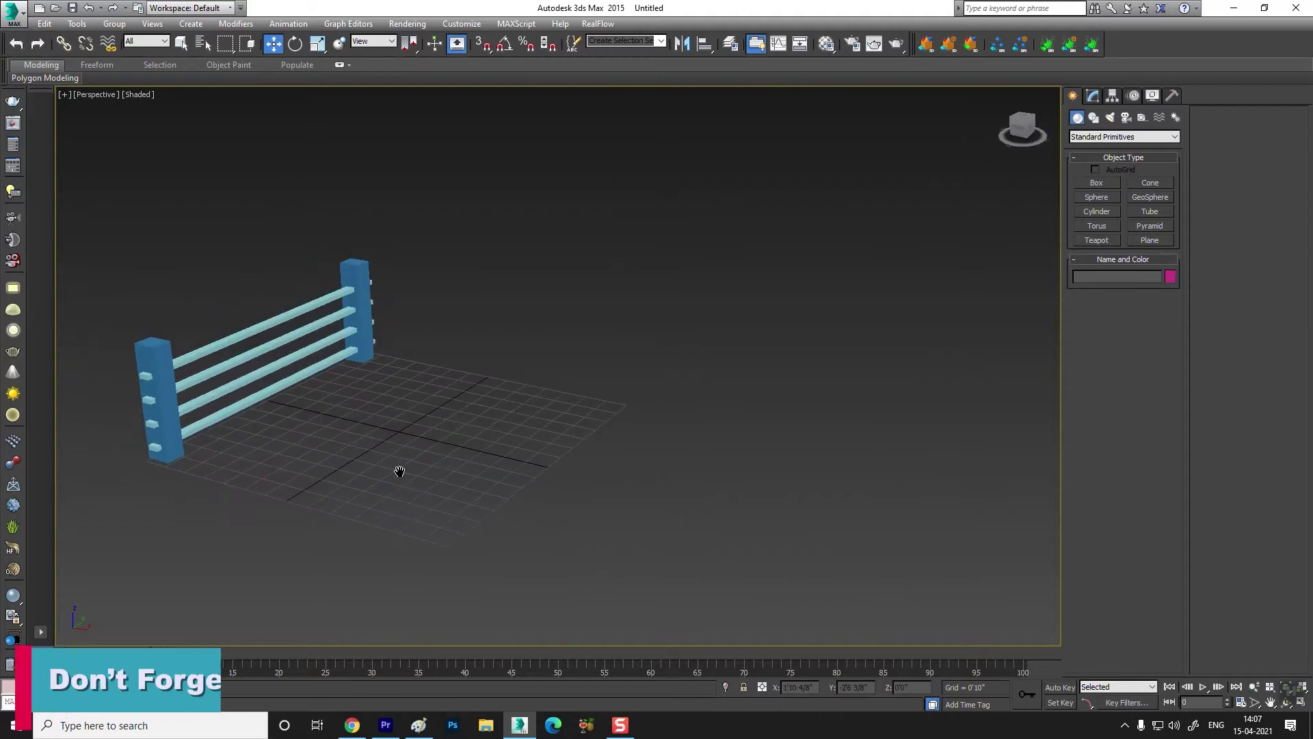
- Create an upright plane in the Left view beside the fence, about 7'0 3/8" long and 18'5 2/8" wide
click(1097, 183)
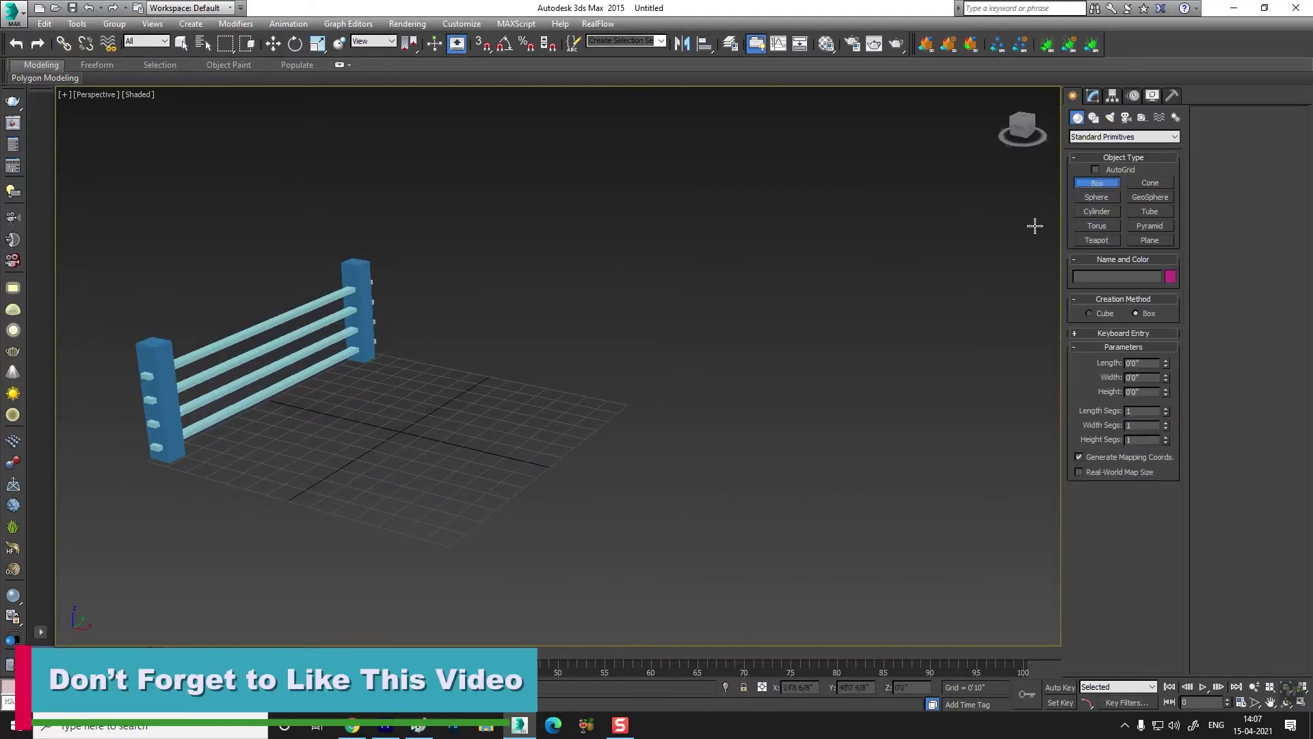
click(1152, 240)
alt+middle_drag(355, 539, 372, 530)
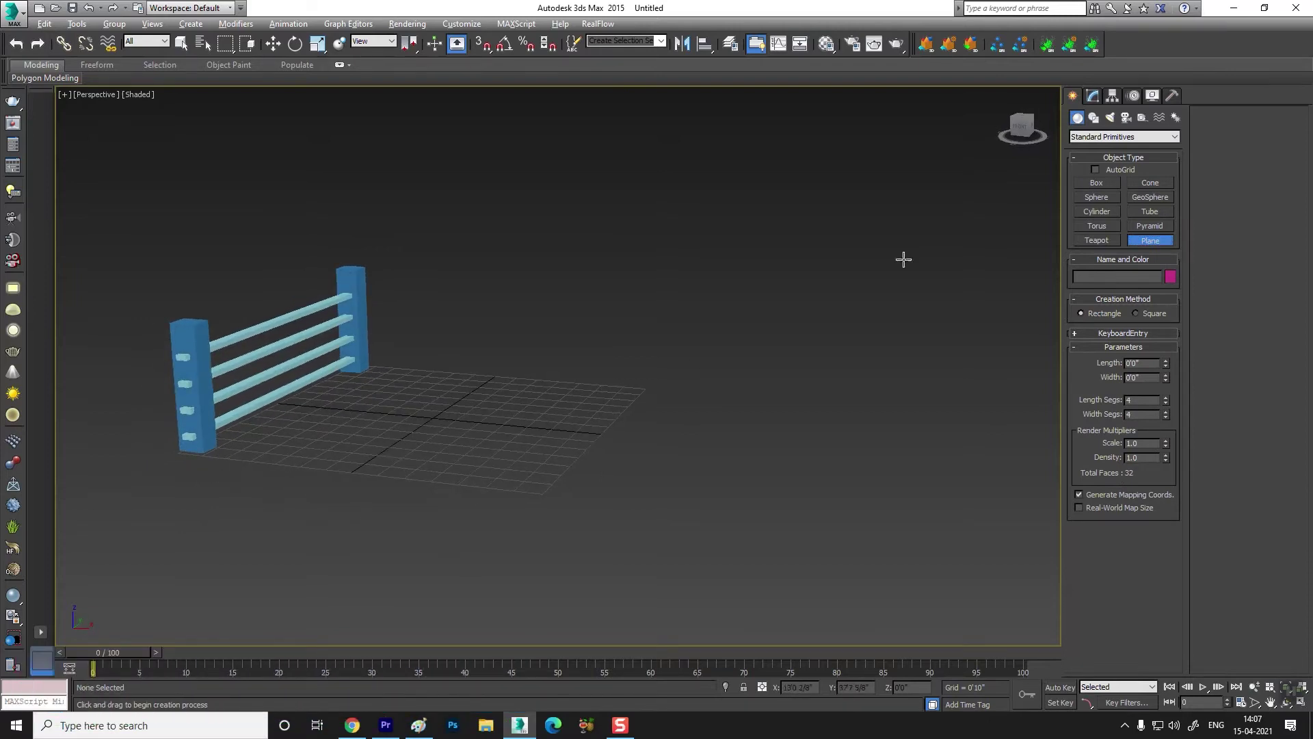
key(alt+w)
middle_drag(639, 254, 737, 262)
scroll(366, 479, down, 2)
middle_drag(401, 499, 276, 493)
scroll(276, 492, up, 2)
drag(270, 399, 545, 499)
middle_drag(383, 527, 285, 542)
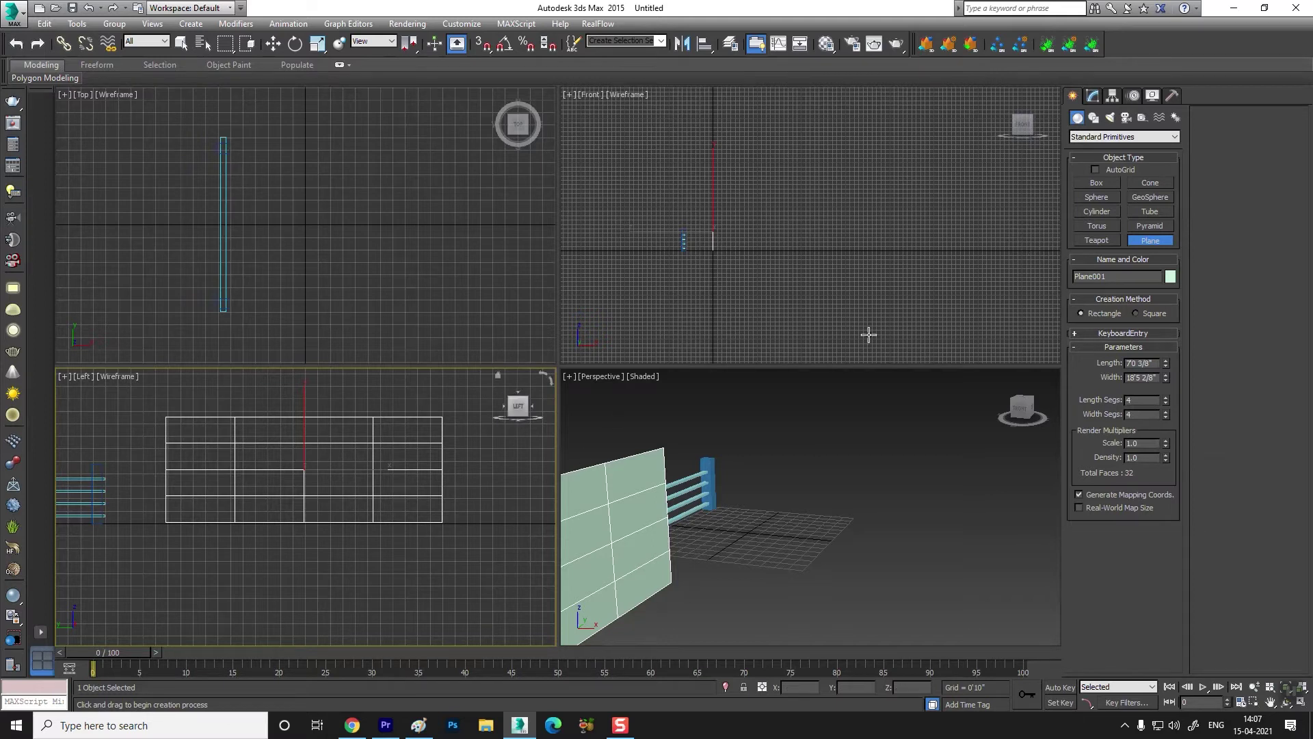
- Move the plane along the Y axis to about -2'5 1/8" so it stands in front of the fence
scroll(618, 499, down, 2)
alt+middle_drag(738, 531, 731, 491)
key(alt+w)
scroll(461, 482, down, 4)
key(w)
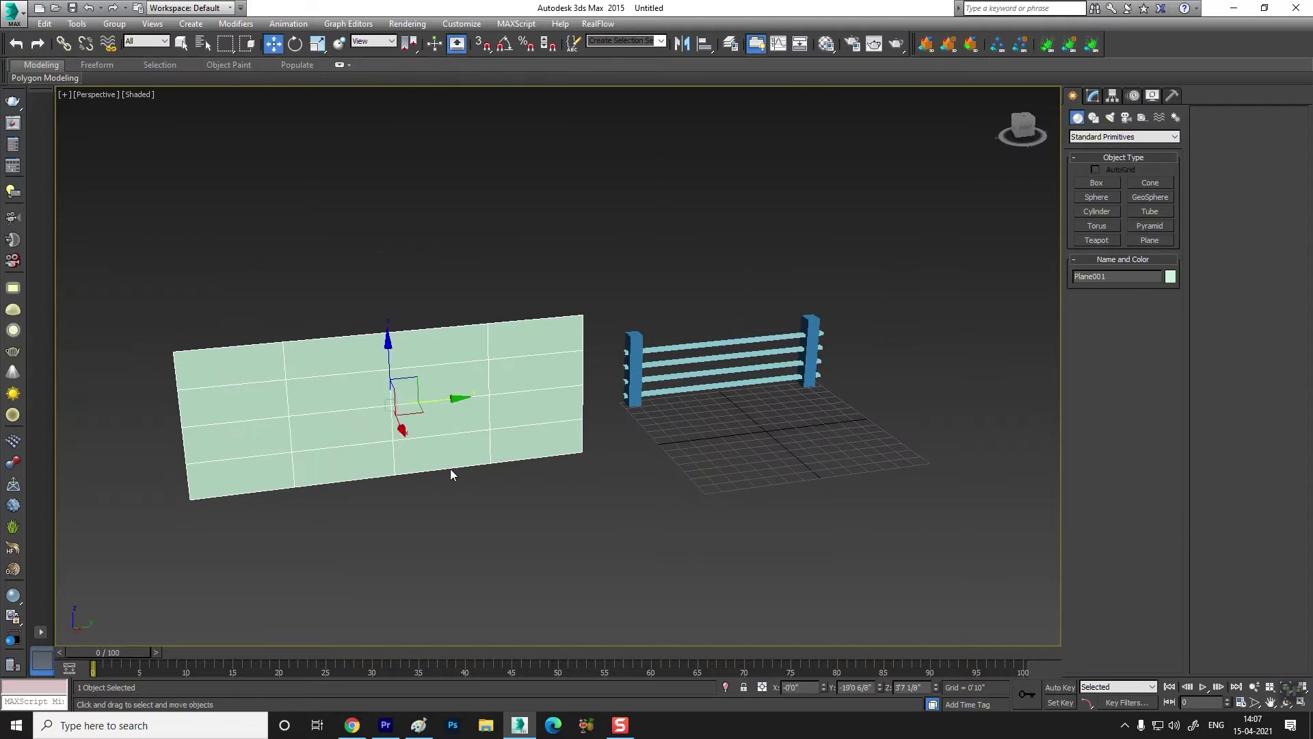
drag(454, 397, 753, 383)
alt+middle_drag(752, 383, 807, 438)
- Resize the plane to about 4'4 2/8" long and 17'10 5/8" wide, and lower it to about 2'3 1/8" on Z
click(1097, 95)
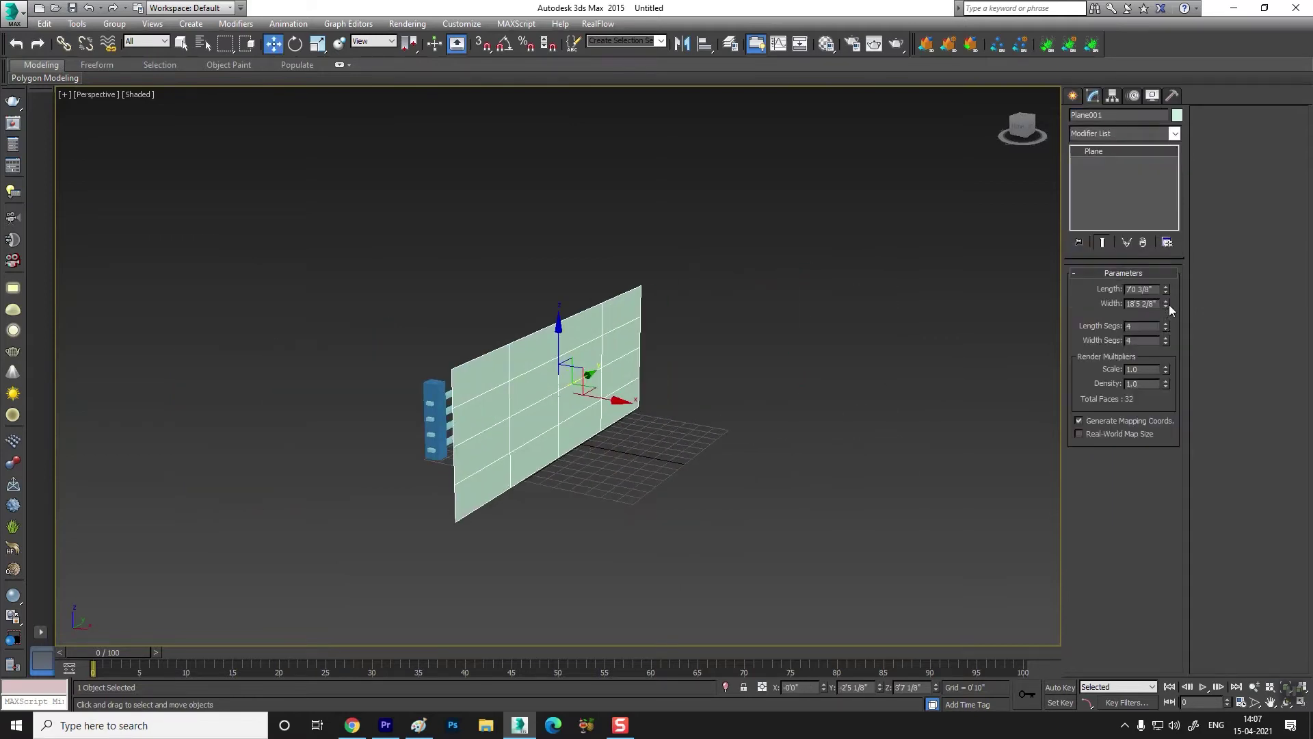
drag(1167, 302, 1167, 327)
alt+middle_drag(674, 451, 559, 370)
drag(561, 328, 567, 350)
alt+middle_drag(529, 423, 467, 415)
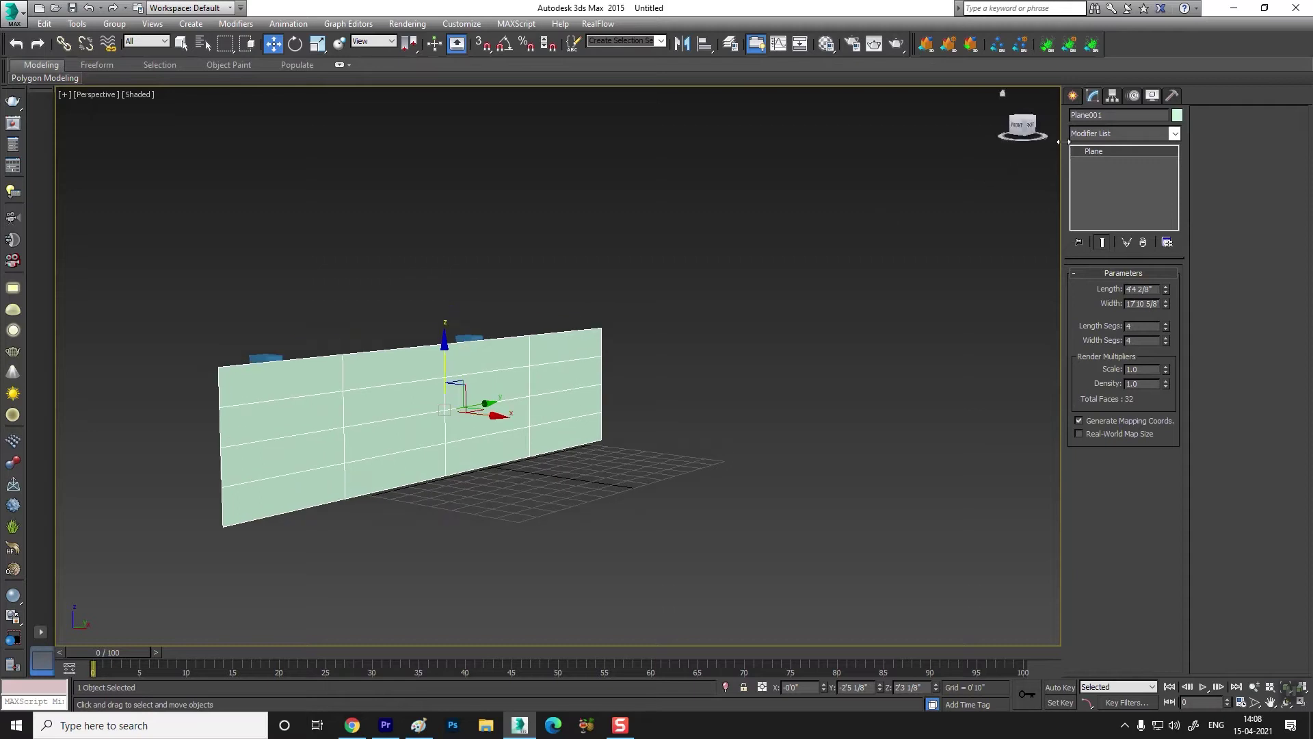
- Apply a Lattice modifier to the plane
click(1100, 134)
text(lattice)
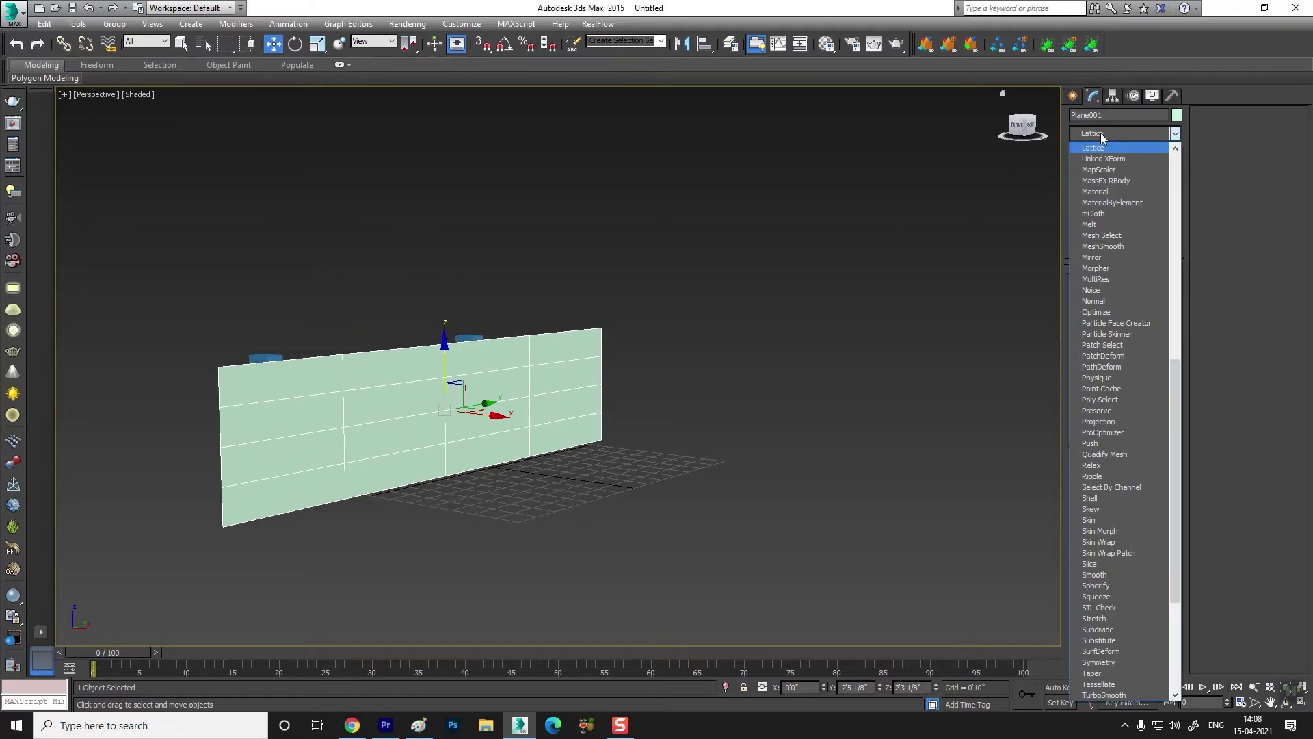
click(1097, 148)
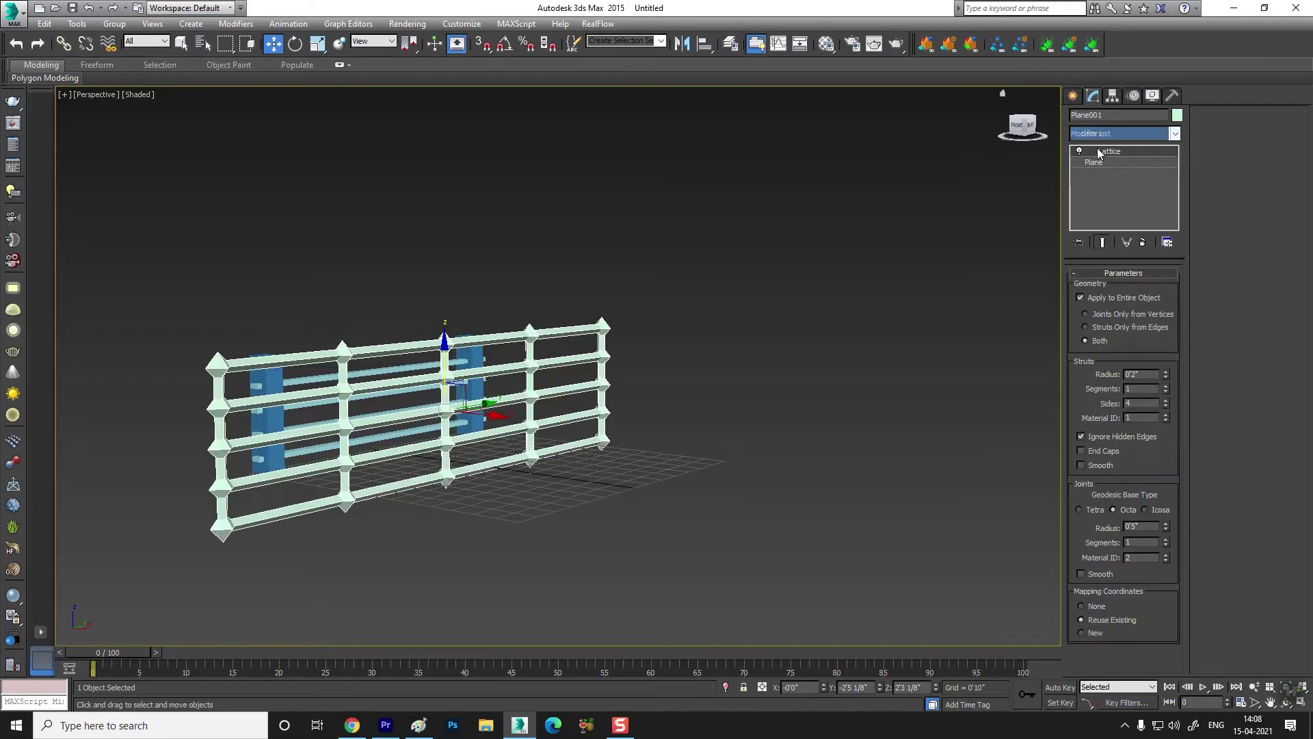
- Examine the lattice's joints and struts up close, and magnify the Struts parameters
scroll(433, 392, up, 8)
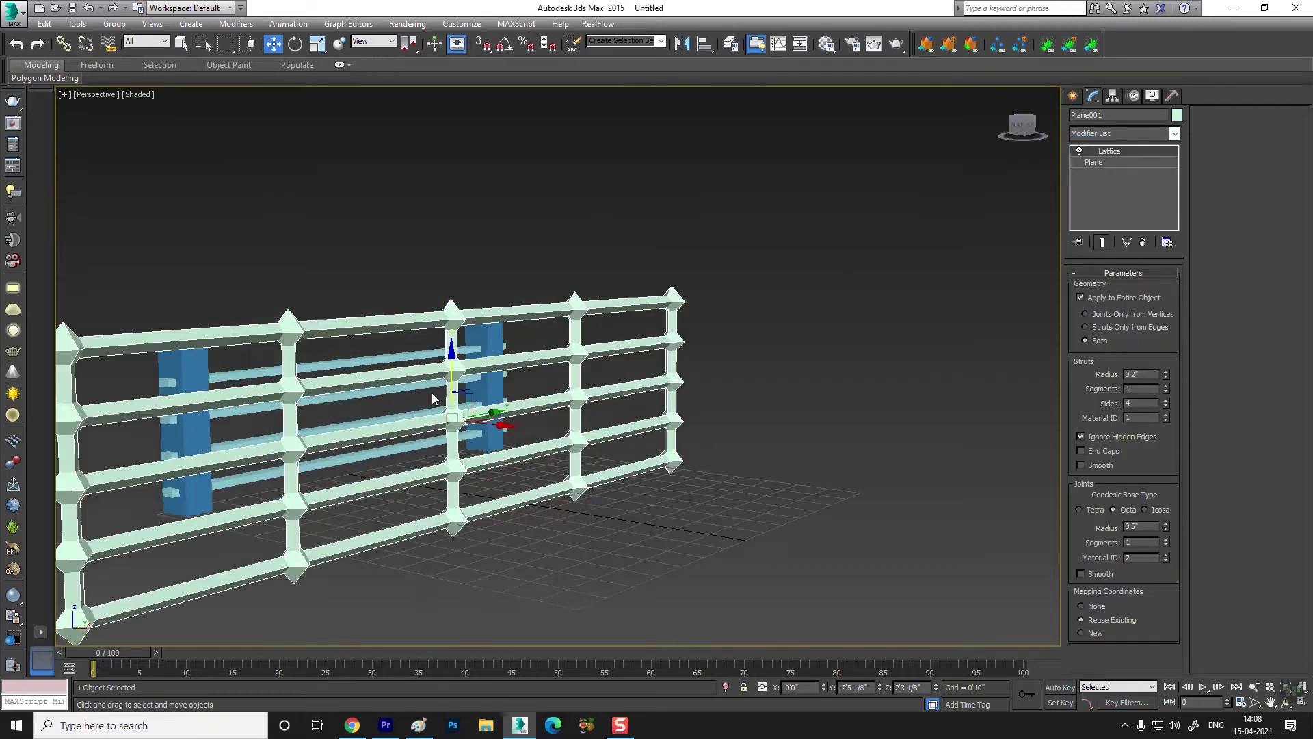
alt+middle_drag(381, 429, 487, 416)
scroll(458, 359, up, 4)
scroll(458, 359, down, 5)
mouse_move(503, 353)
alt+middle_down()
mouse_move(483, 367)
mouse_move(501, 365)
alt+middle_up()
scroll(487, 374, up, 5)
scroll(486, 373, down, 3)
scroll(604, 341, up, 4)
middle_drag(626, 347, 686, 375)
scroll(640, 364, down, 3)
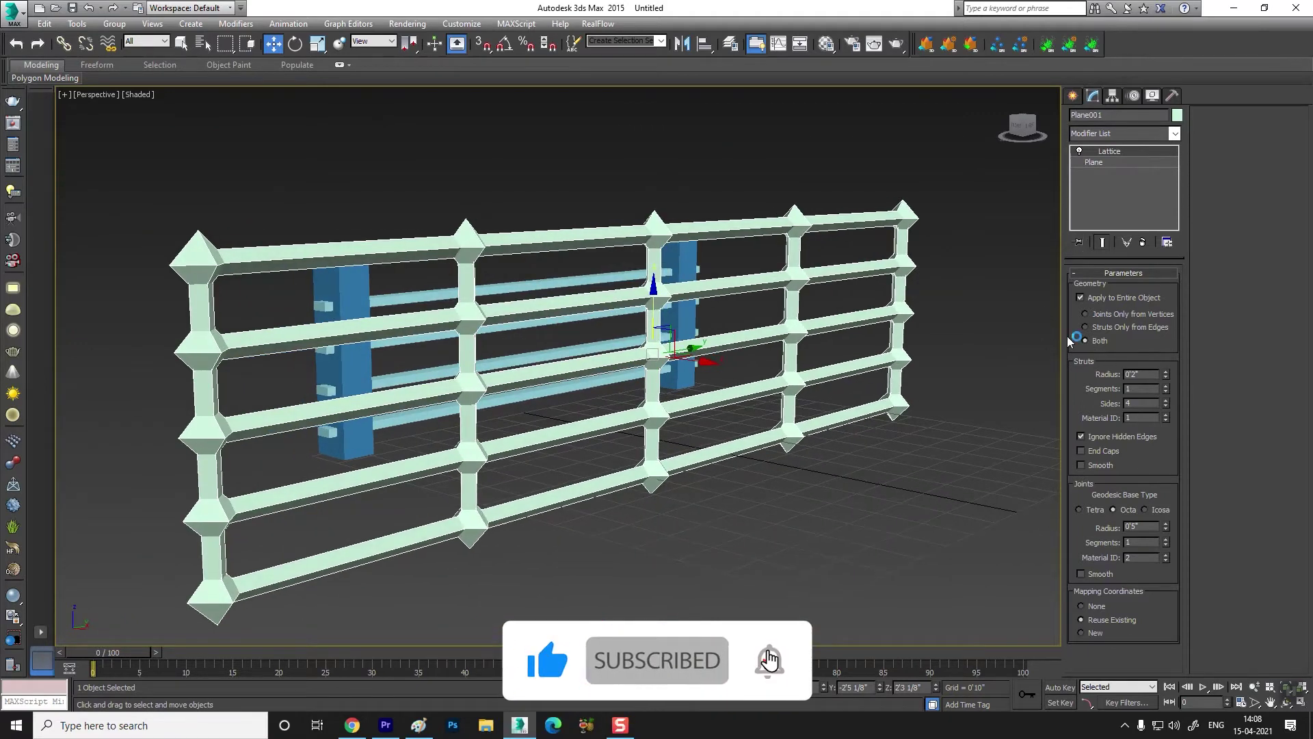
key(super+plus)
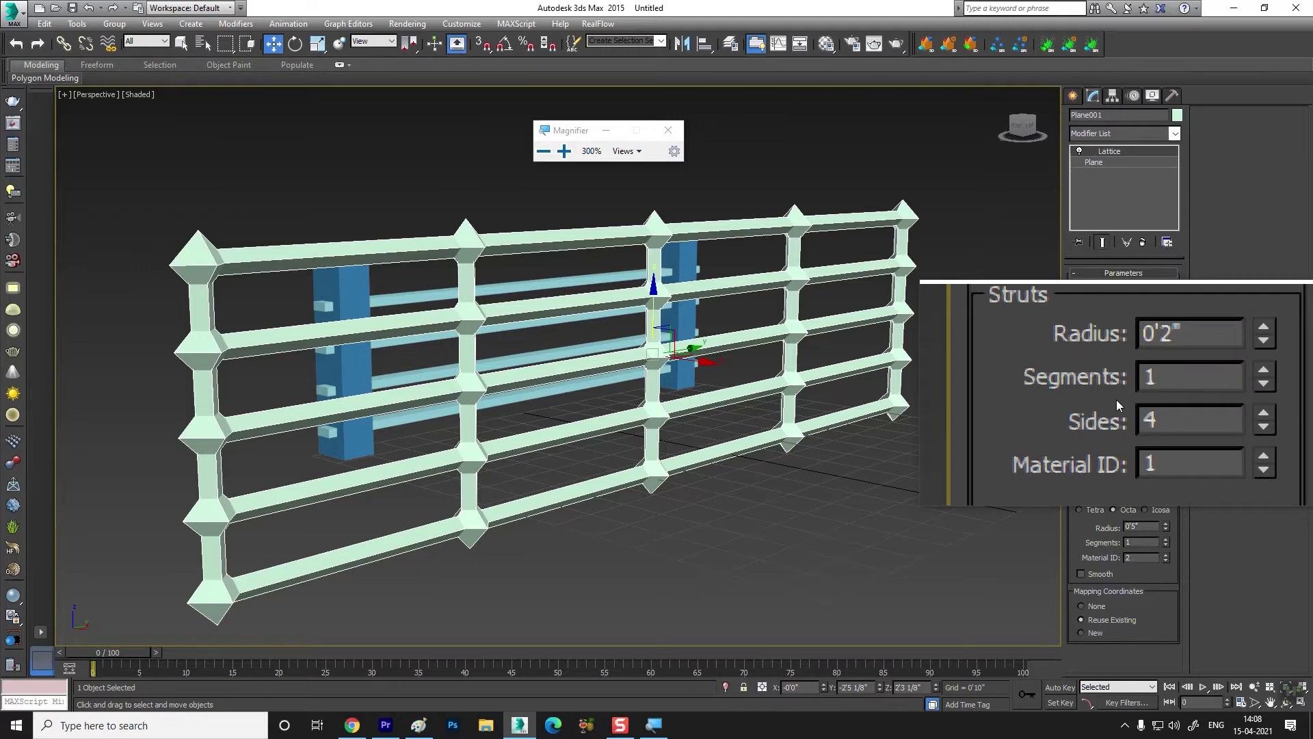
key(super+Escape)
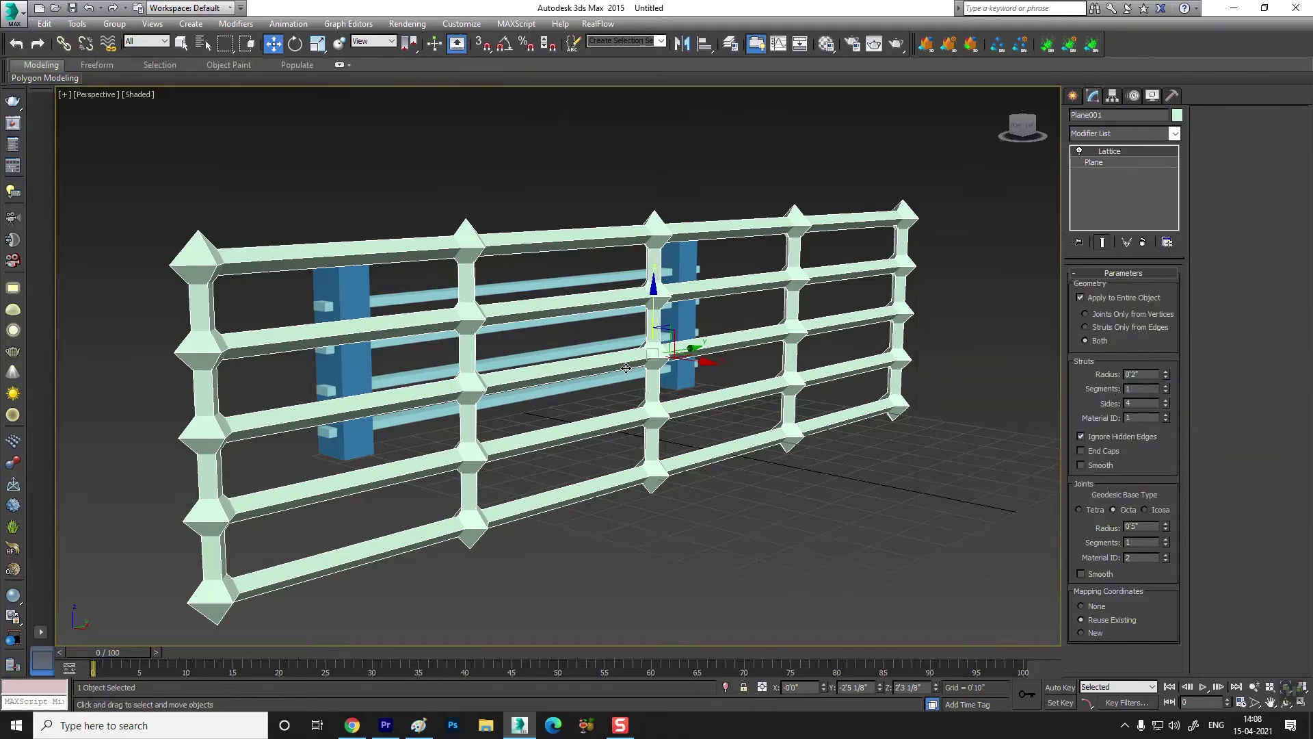
scroll(626, 368, up, 2)
scroll(636, 363, down, 4)
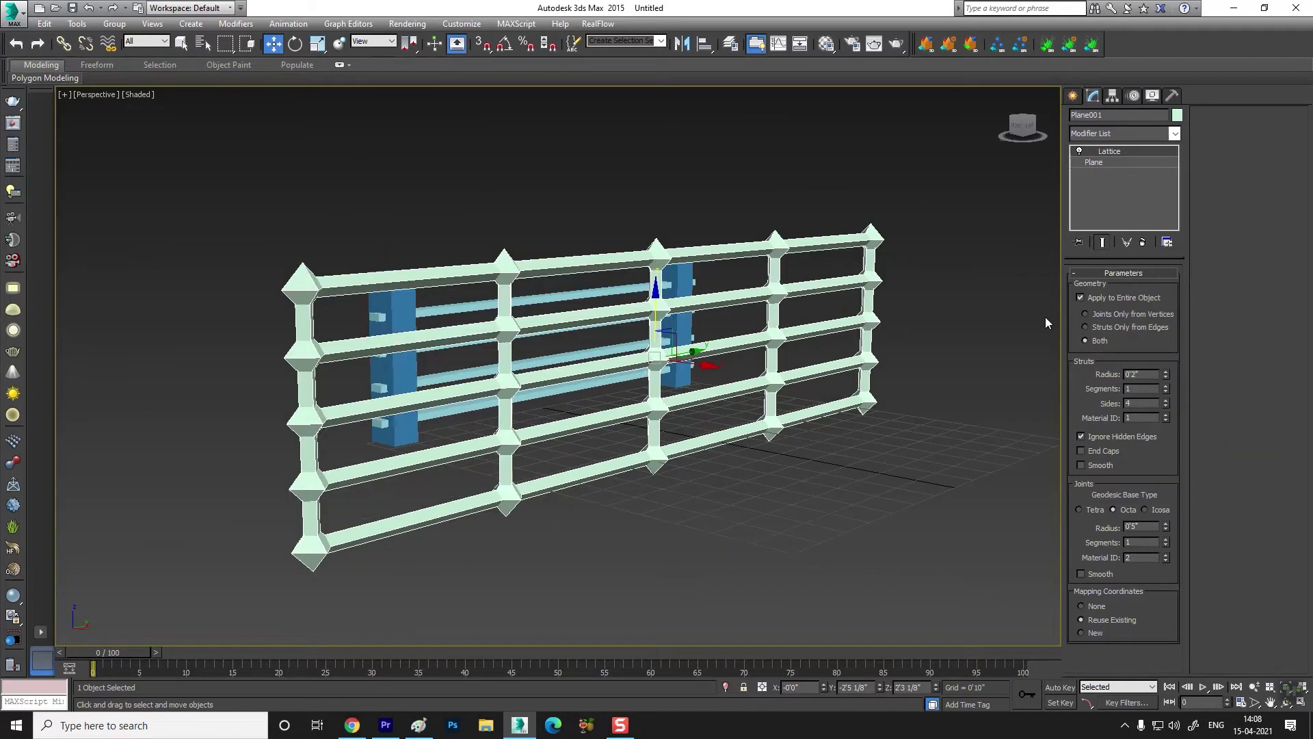
- Preview the lattice with Joints Only from Vertices and switch its geometry to Struts Only from Edges
click(1085, 314)
scroll(536, 364, up, 2)
scroll(479, 342, down, 2)
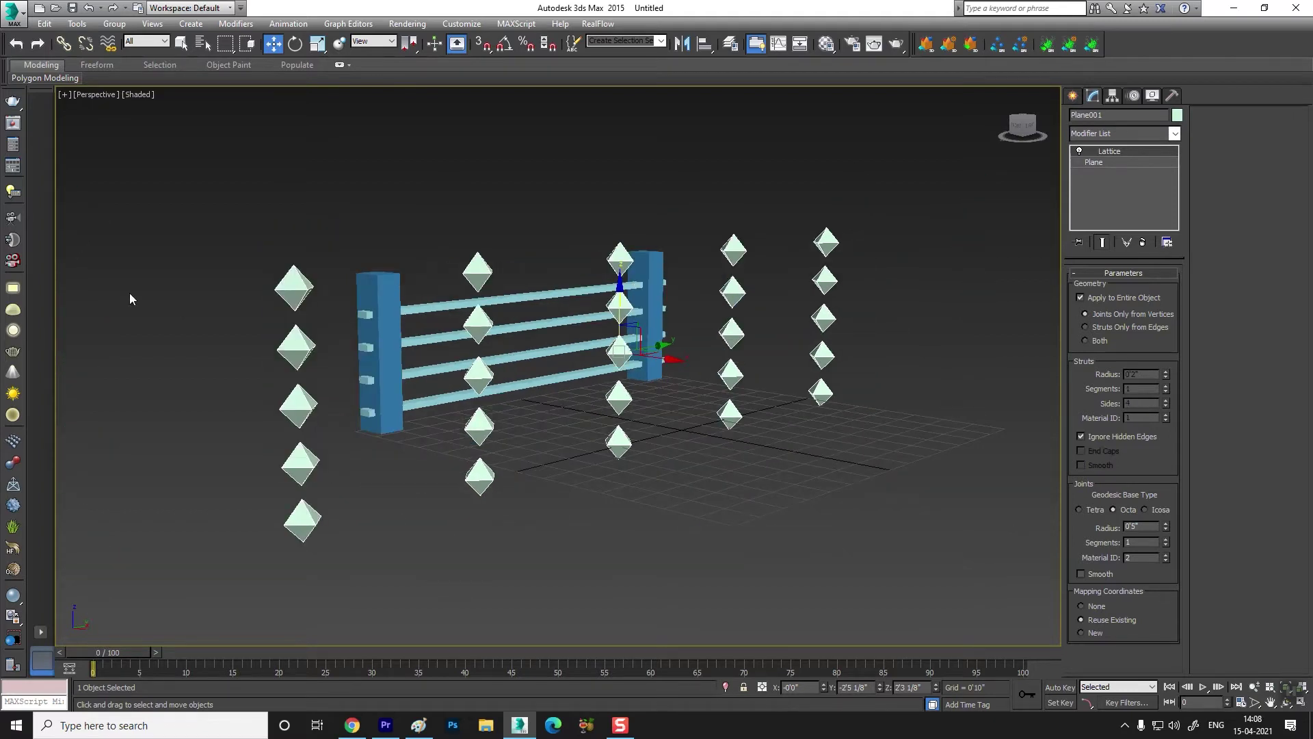
click(1086, 327)
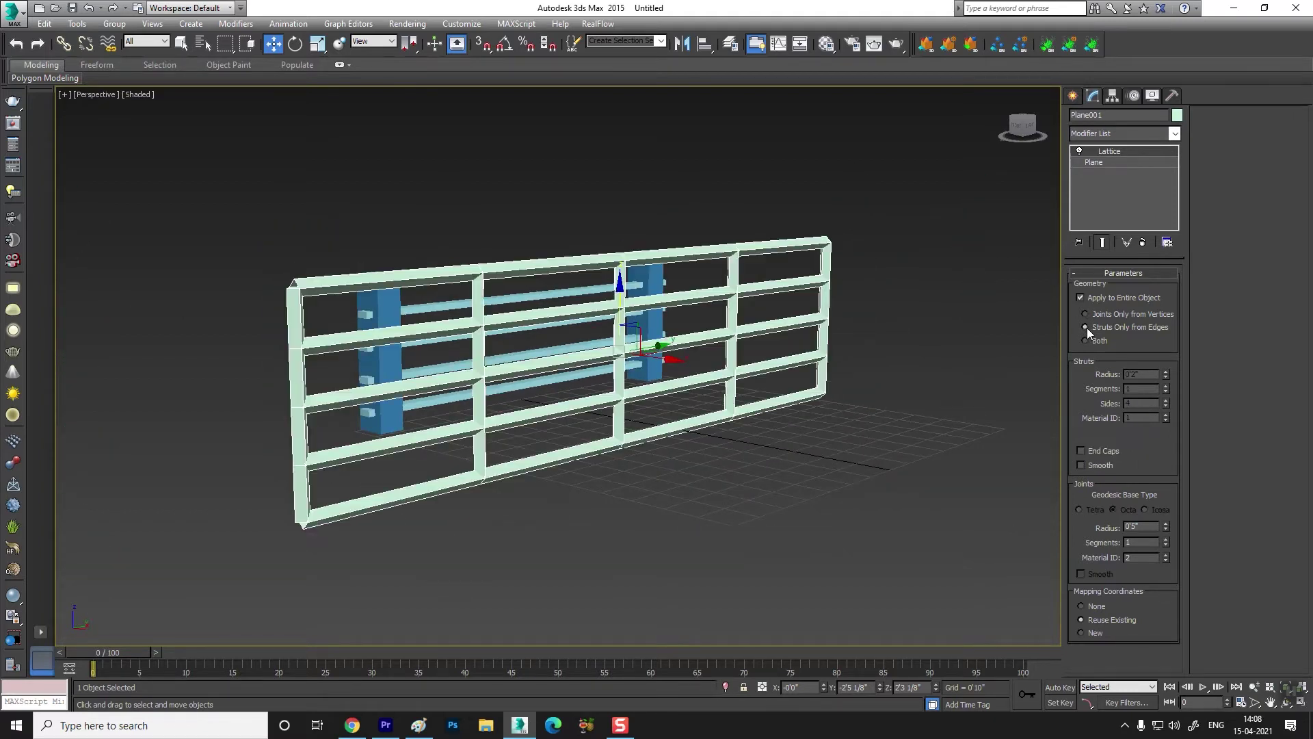
scroll(434, 322, up, 2)
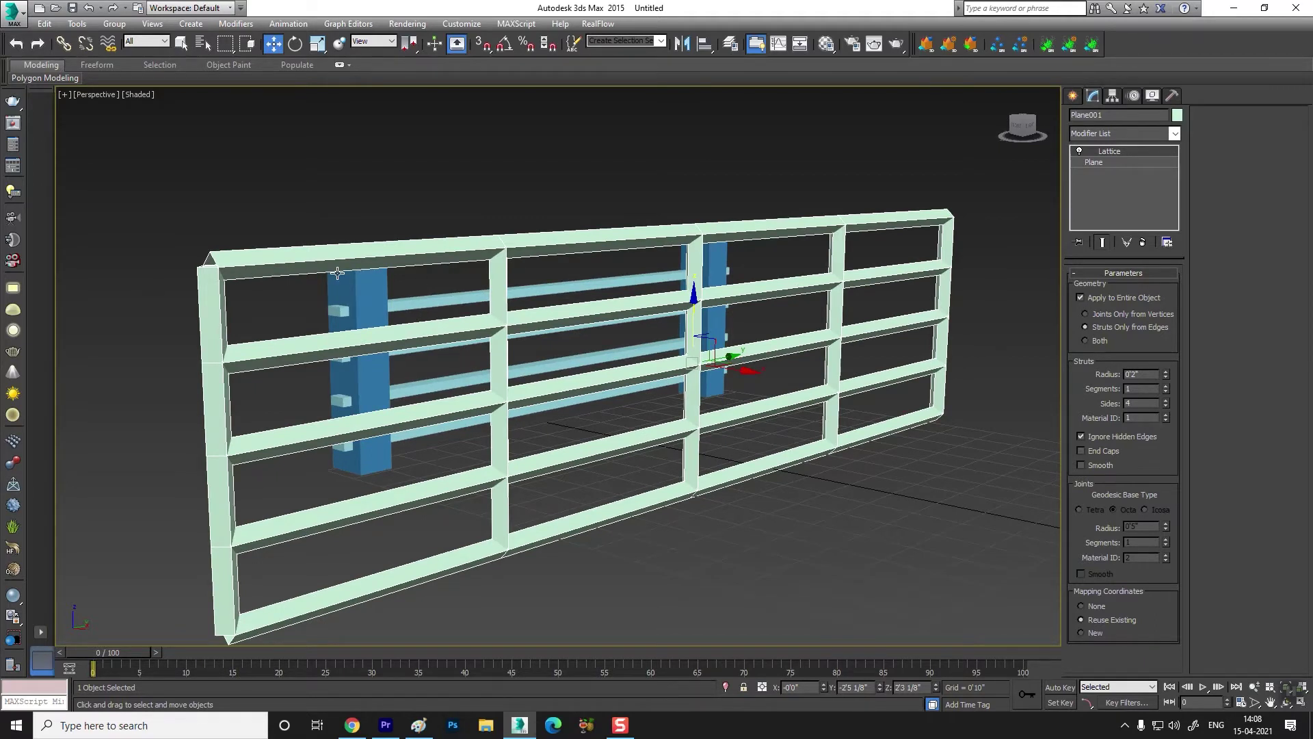
- Set the lattice strut radius to 0'1 4/8" and the strut segments to 19
mouse_move(1167, 372)
mouse_down()
mouse_move(1167, 357)
mouse_move(1167, 383)
mouse_move(1168, 358)
mouse_move(1170, 372)
mouse_up()
scroll(502, 353, up, 5)
scroll(502, 353, down, 3)
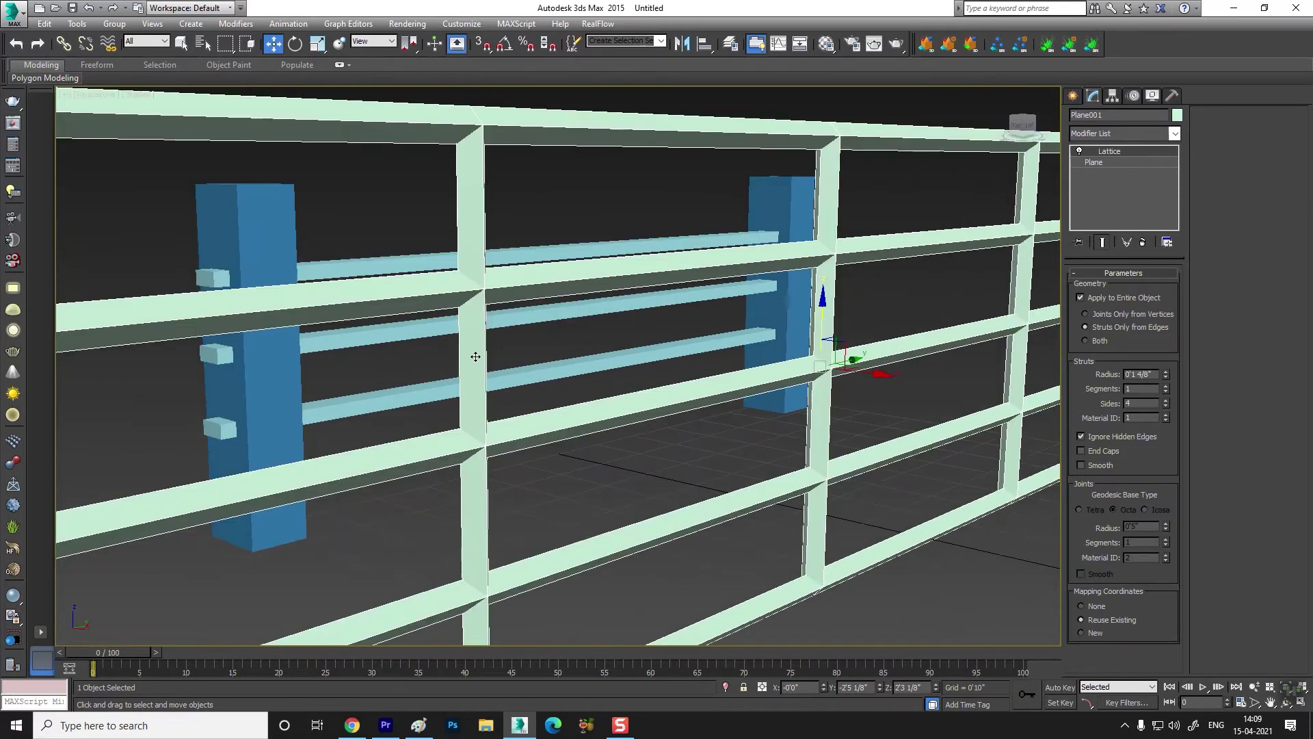
mouse_move(1166, 388)
mouse_down()
mouse_move(1167, 369)
mouse_move(1168, 388)
mouse_up()
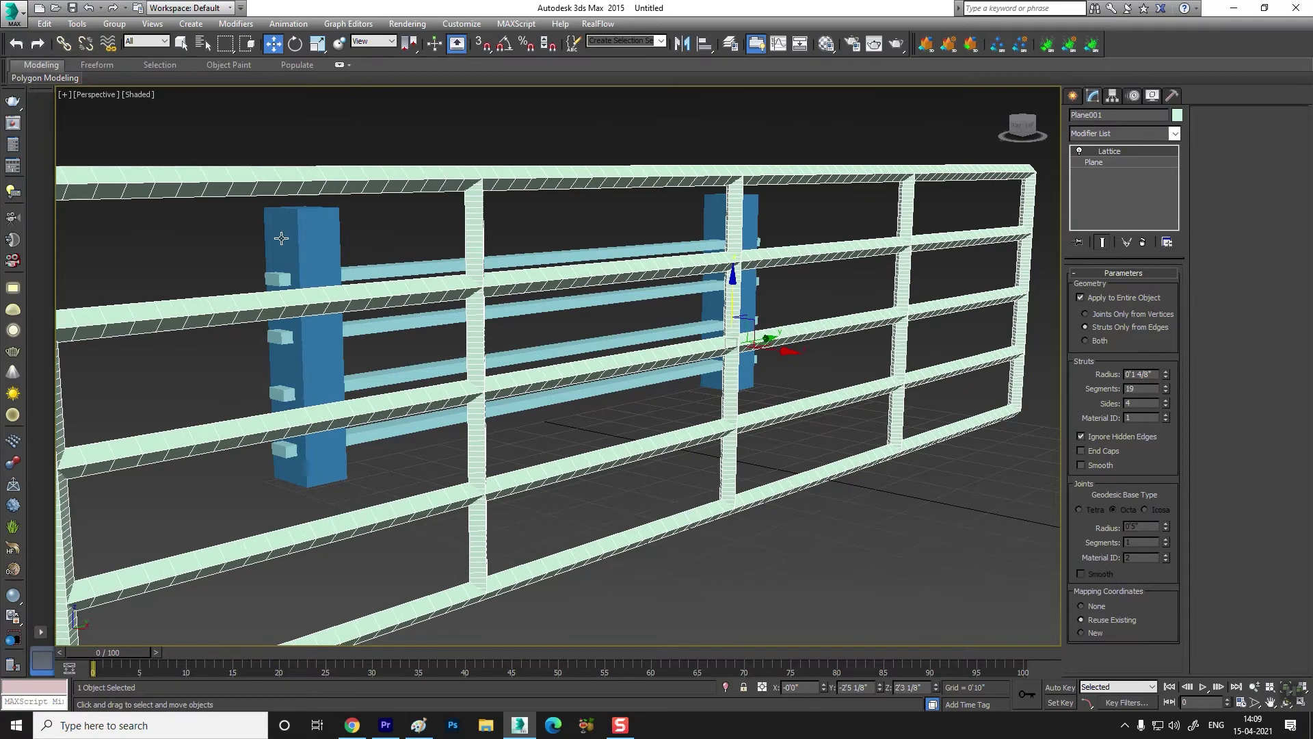
- Set the strut sides to 29 and inspect the rounded struts
drag(1164, 402, 1163, 367)
scroll(488, 327, up, 3)
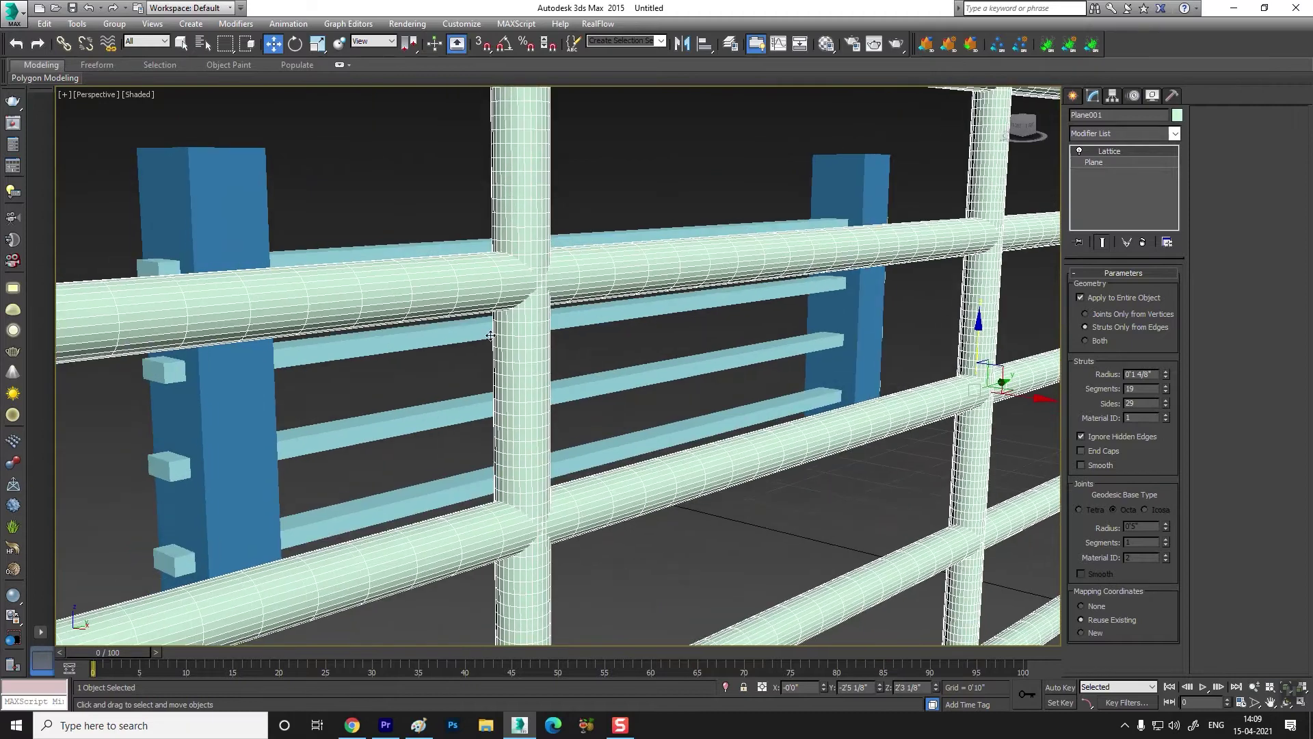
scroll(370, 325, down, 1)
alt+middle_drag(282, 306, 323, 356)
scroll(324, 356, down, 5)
scroll(270, 409, up, 6)
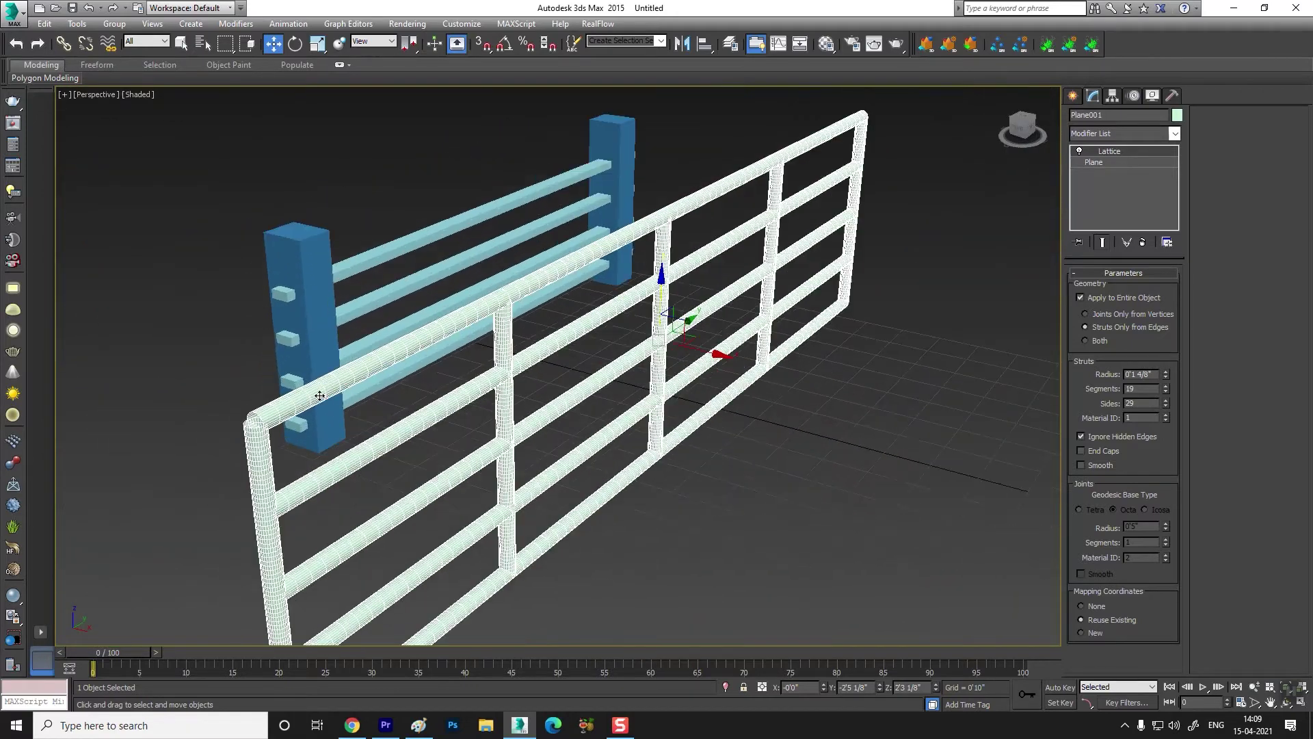
scroll(270, 409, down, 5)
alt+middle_drag(363, 431, 358, 404)
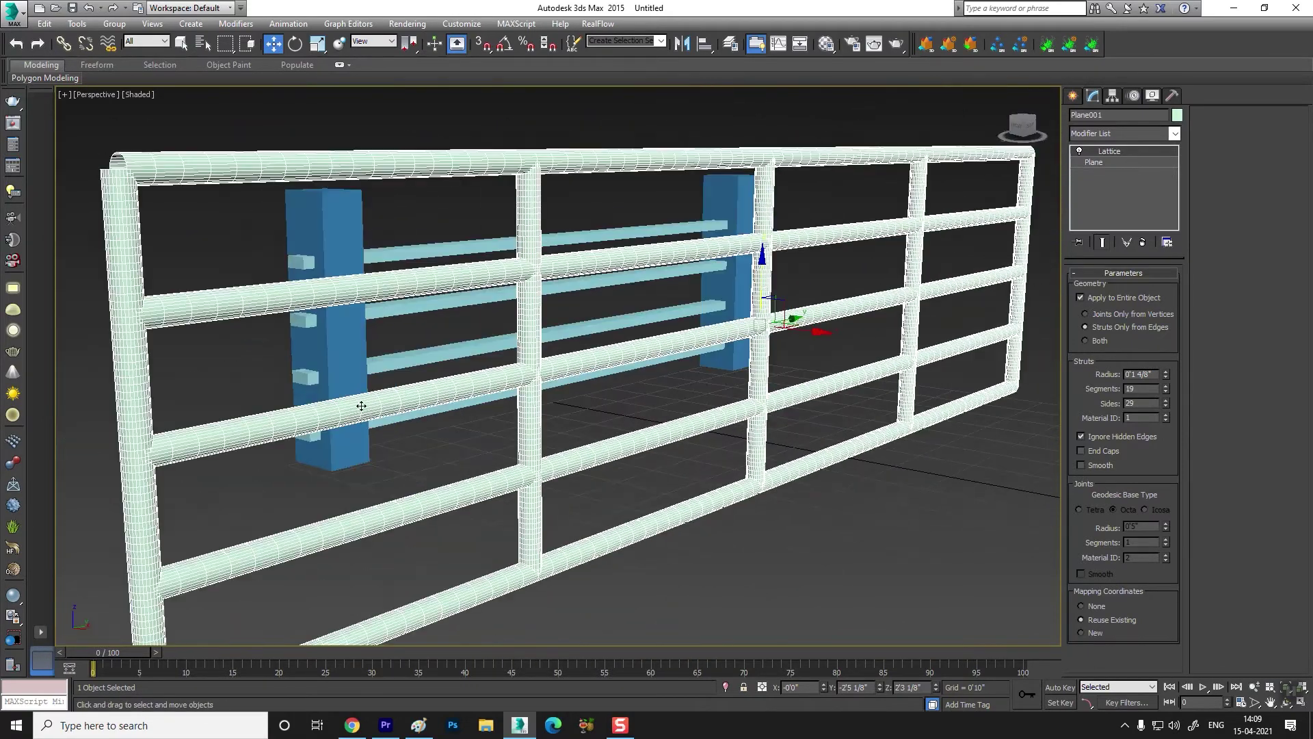
scroll(555, 330, up, 7)
scroll(554, 329, down, 4)
scroll(552, 224, up, 2)
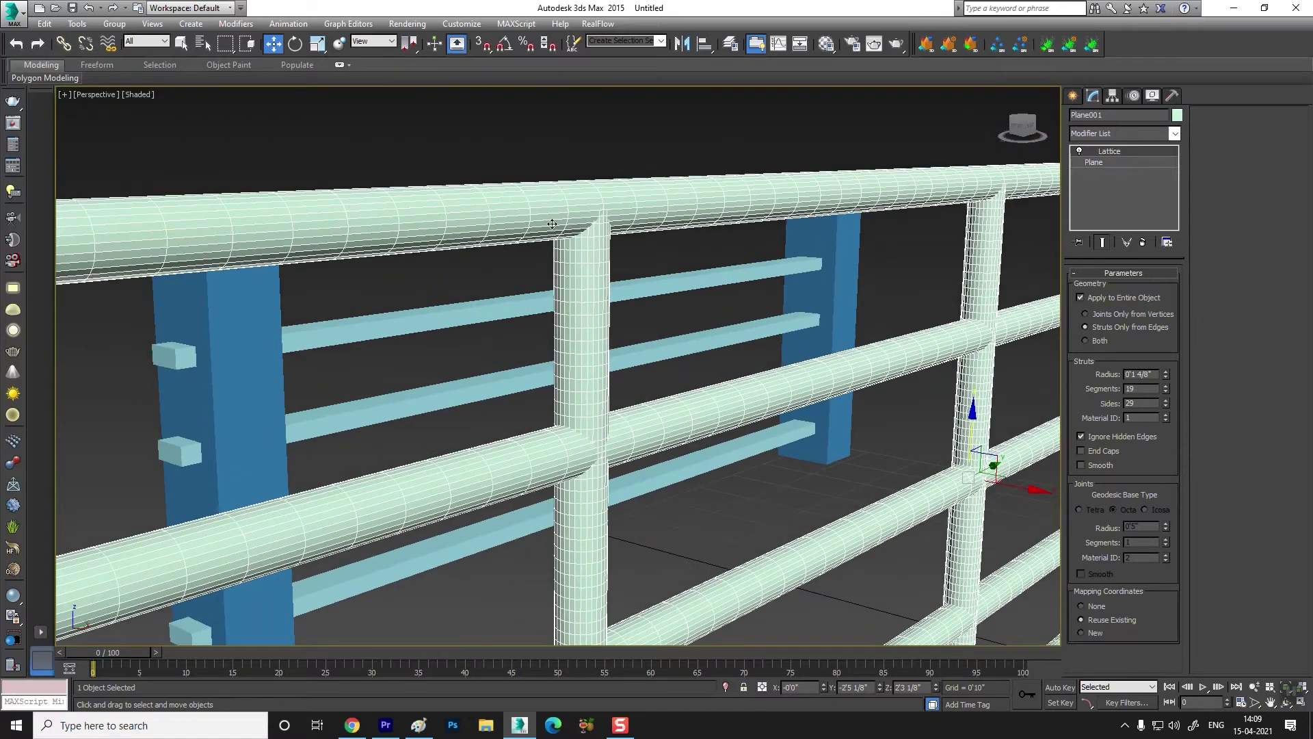
- Set the strut segments to 38 and the sides to 3, and inspect the strut shape from several angles
drag(1166, 390, 1178, 441)
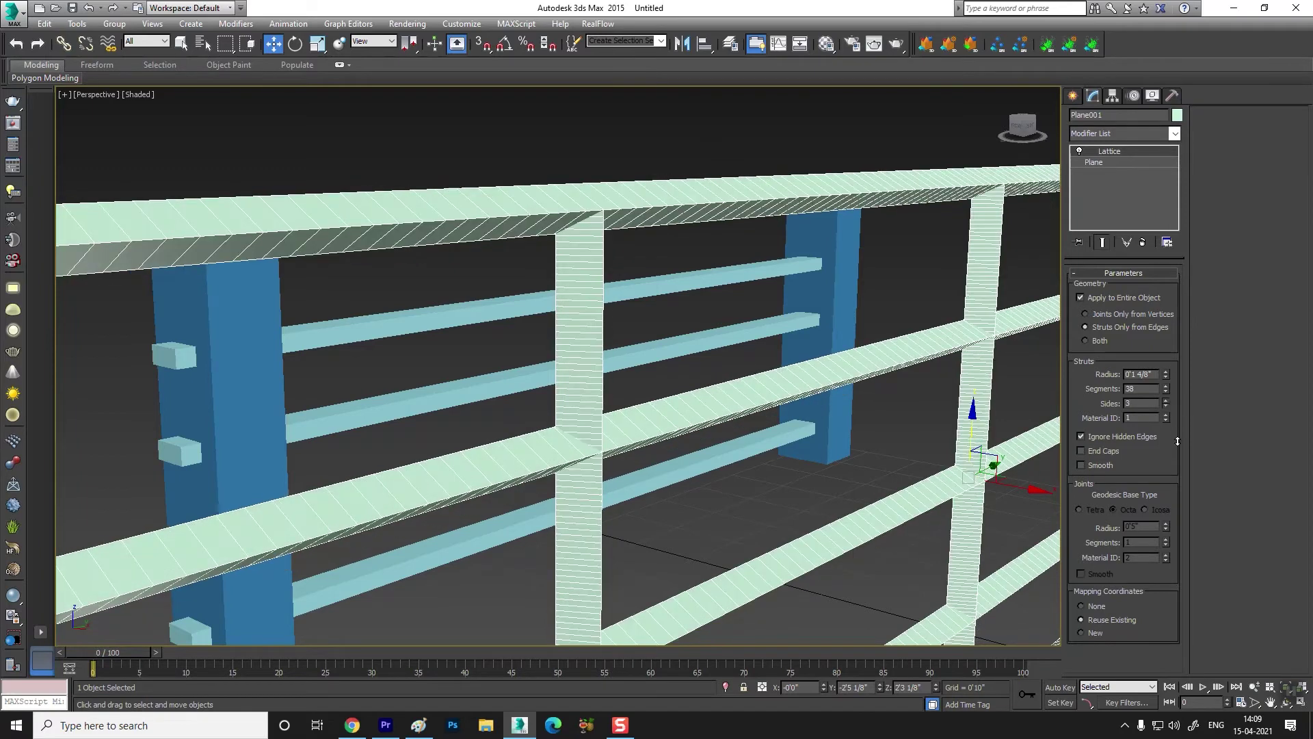
scroll(549, 351, down, 3)
alt+middle_drag(548, 352, 701, 379)
scroll(523, 361, up, 5)
scroll(523, 362, down, 5)
alt+middle_drag(557, 340, 610, 347)
scroll(960, 272, up, 3)
middle_drag(960, 273, 695, 291)
scroll(836, 260, down, 6)
scroll(694, 291, up, 4)
scroll(694, 291, down, 4)
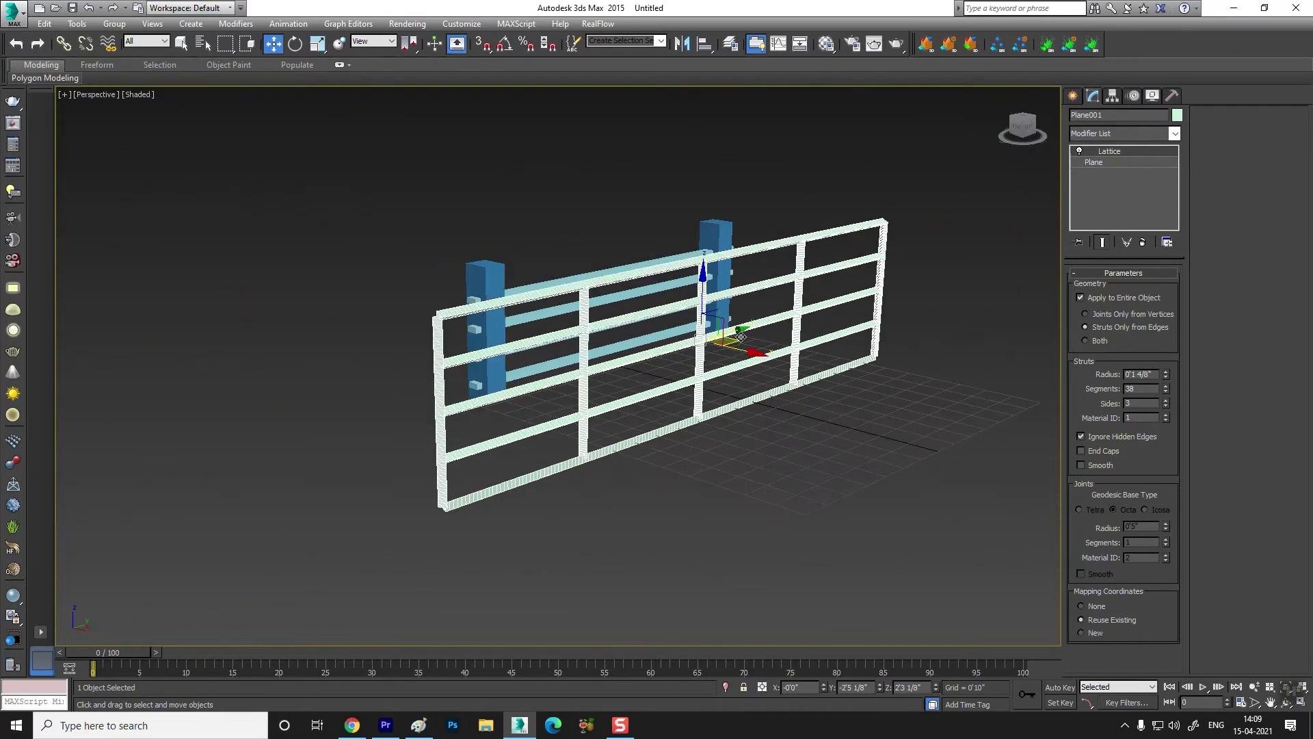
- Set the strut sides to 52 and the radius to 0'1", and deselect the lattice to view it shaded
scroll(793, 274, up, 4)
drag(1169, 405, 1166, 375)
right_click(1166, 378)
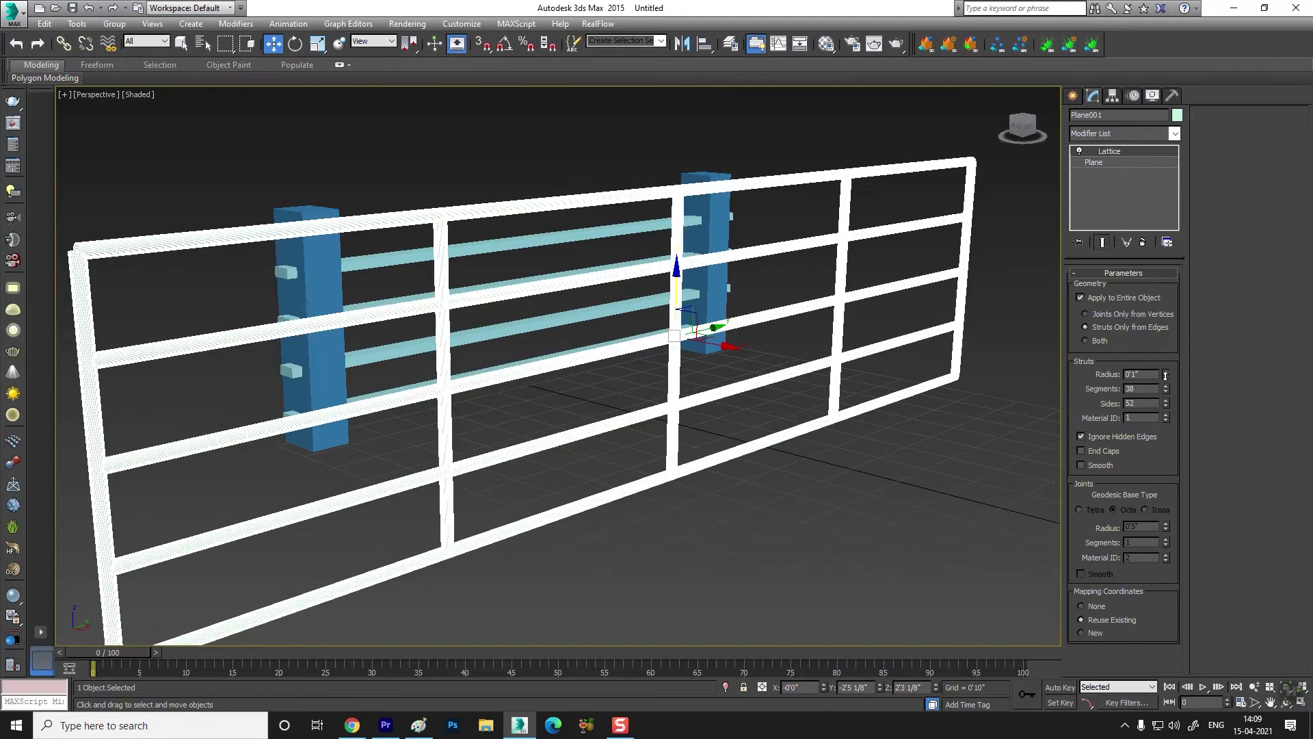
click(730, 513)
scroll(544, 448, down, 1)
scroll(561, 431, up, 2)
scroll(592, 415, down, 2)
middle_drag(607, 428, 621, 410)
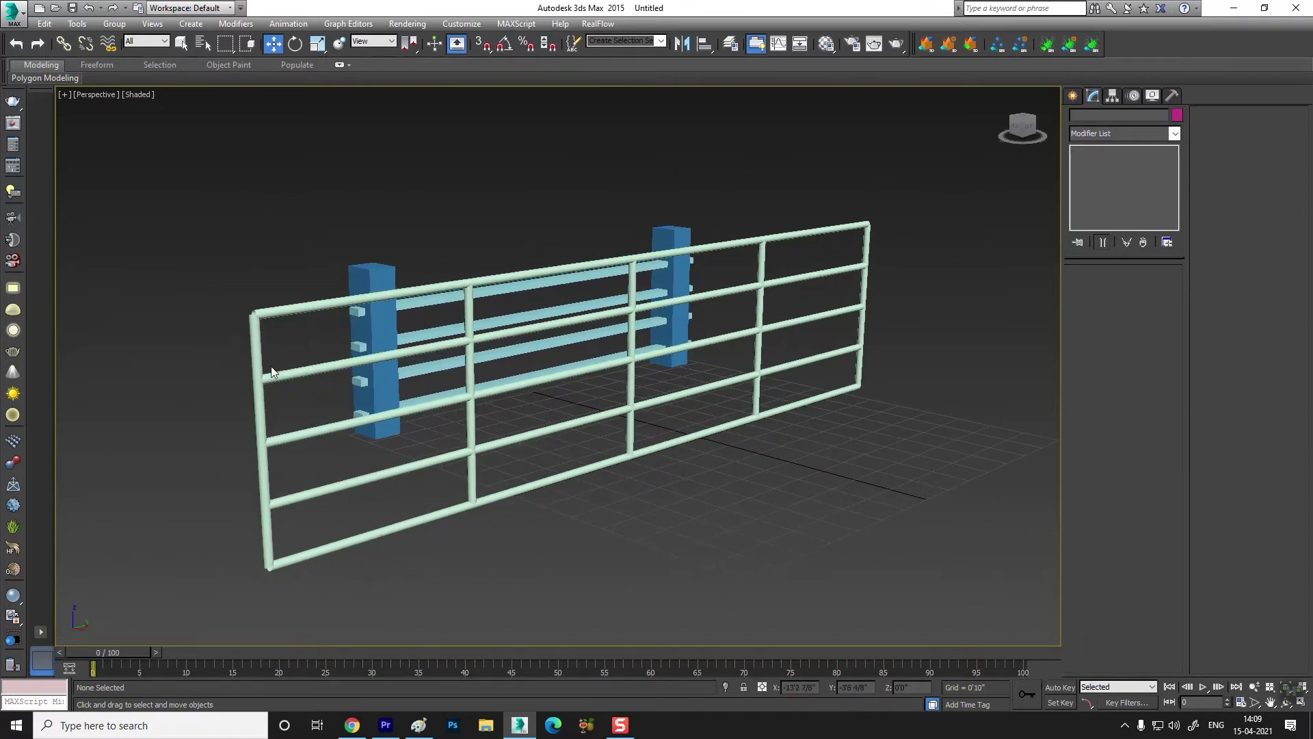
- Turn on End Caps for the lattice struts and inspect the corner of the top rail
click(630, 386)
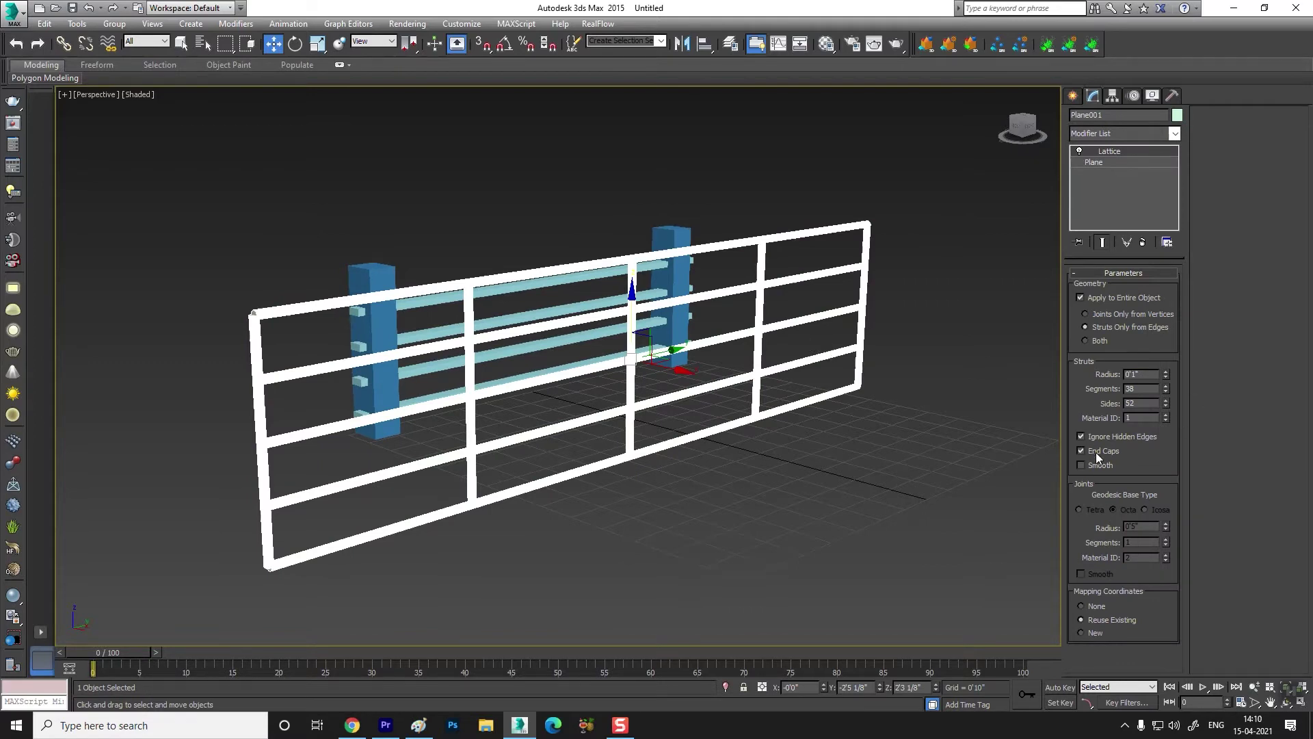
scroll(244, 305, up, 3)
scroll(839, 438, down, 5)
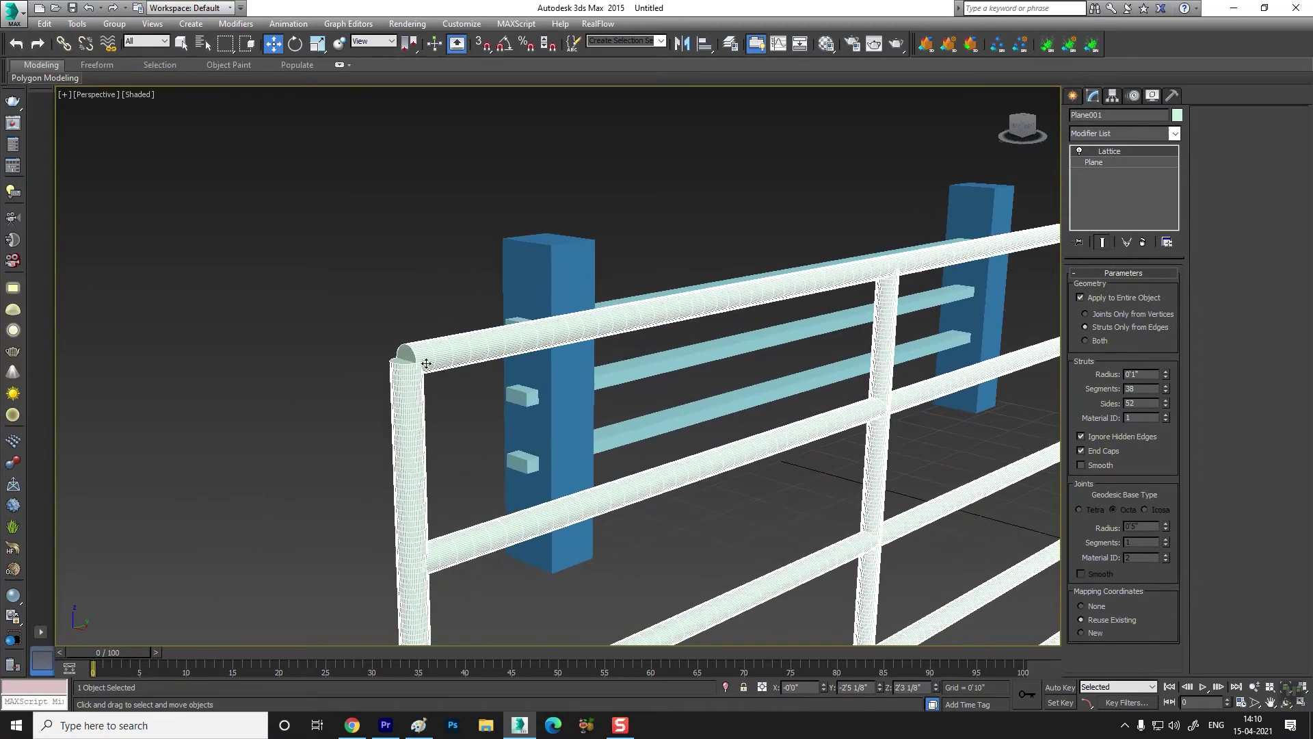
scroll(426, 363, up, 5)
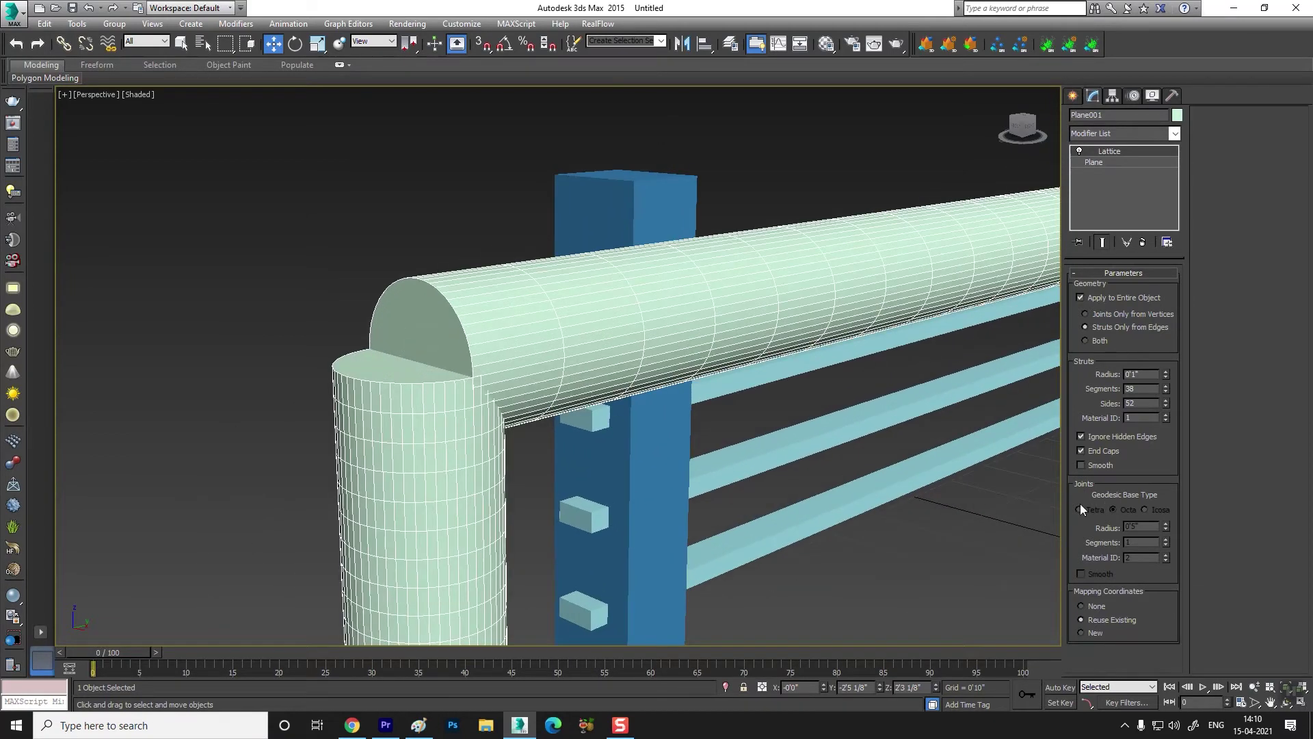
- Compare the railing's struts with End Caps off and on, leaving it on, and turn on Smooth for the struts
click(1078, 451)
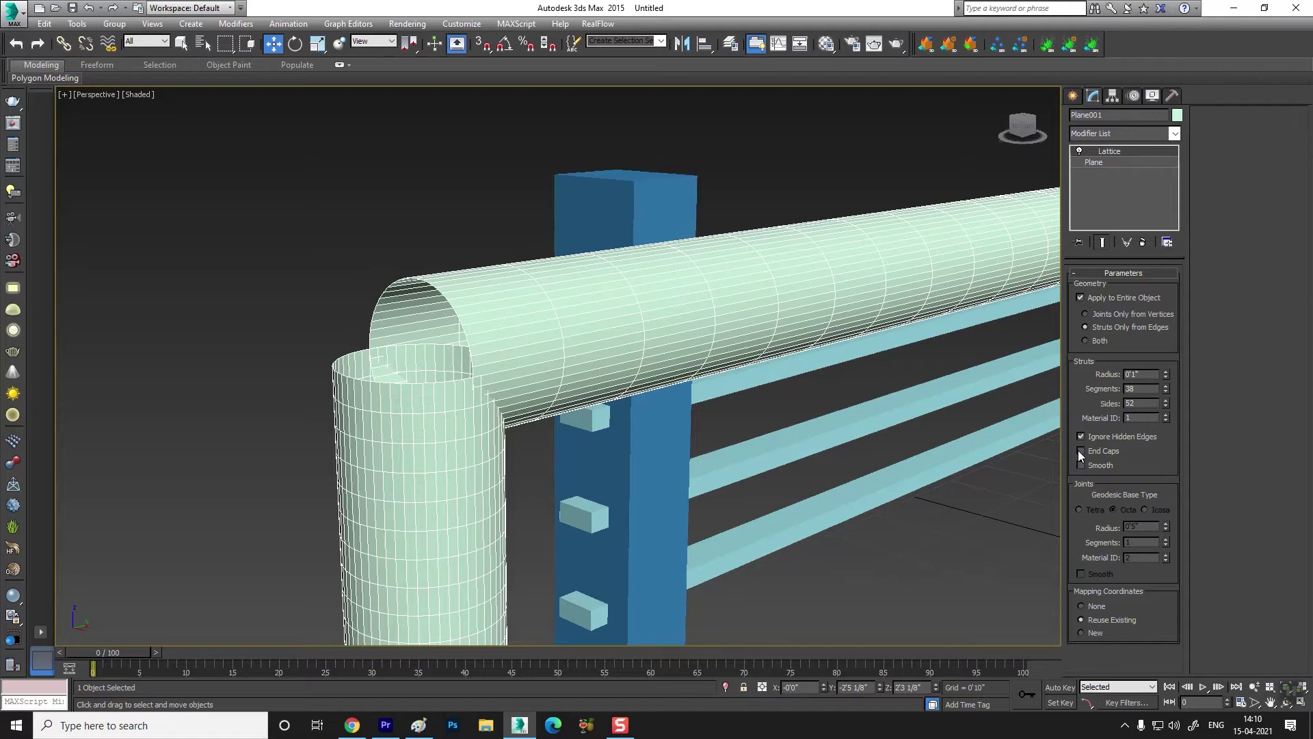
click(1079, 450)
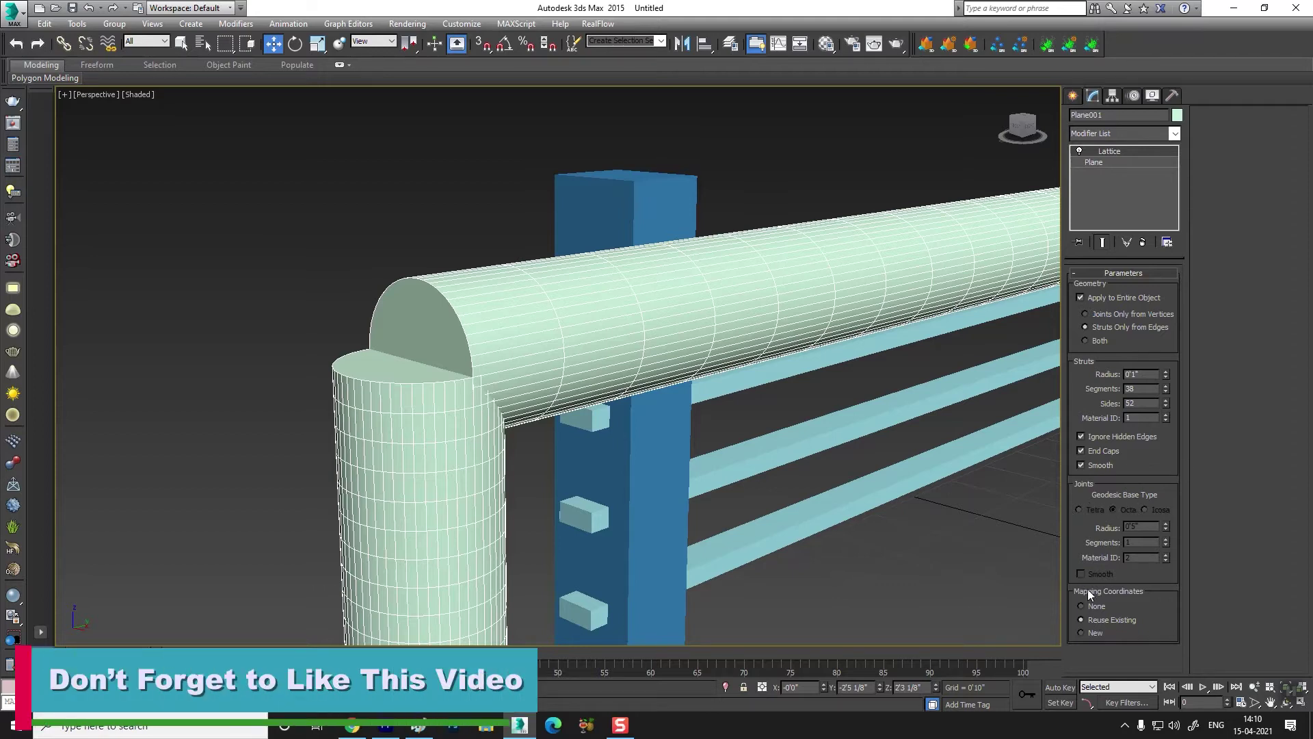
scroll(786, 410, down, 5)
scroll(515, 366, up, 6)
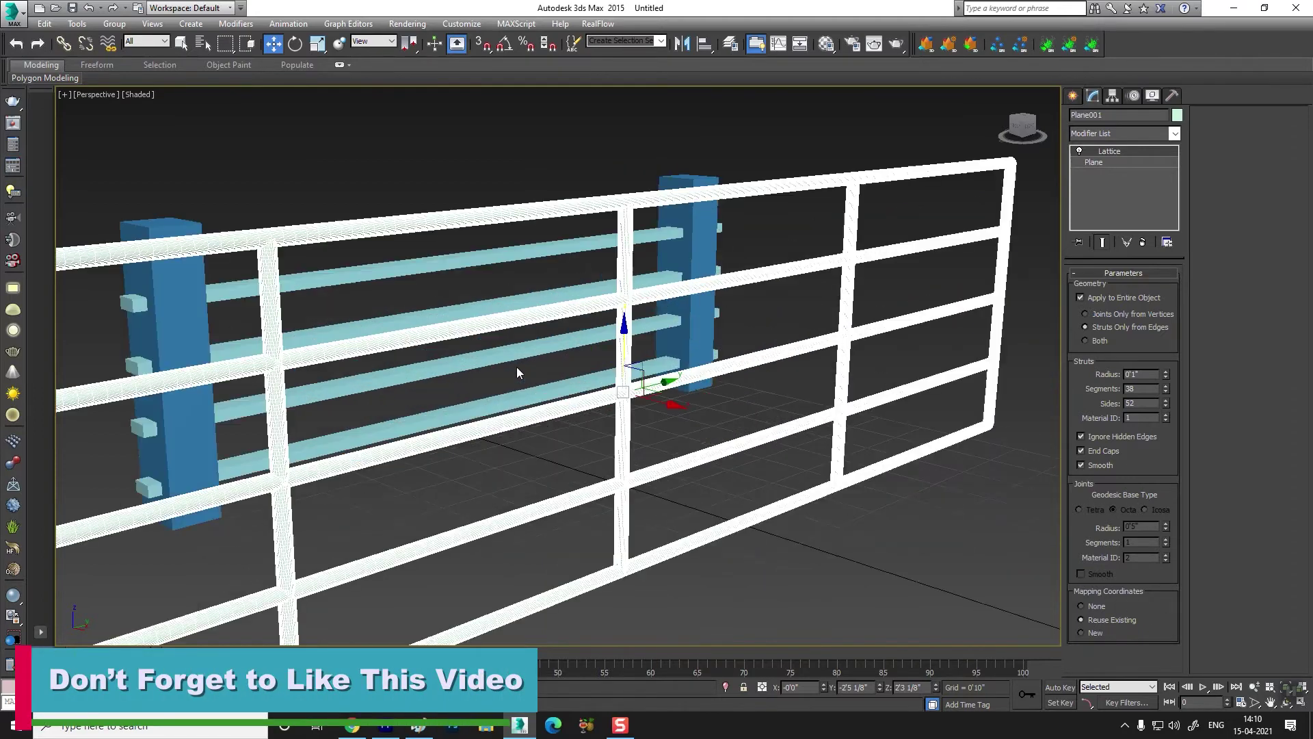
scroll(516, 367, down, 2)
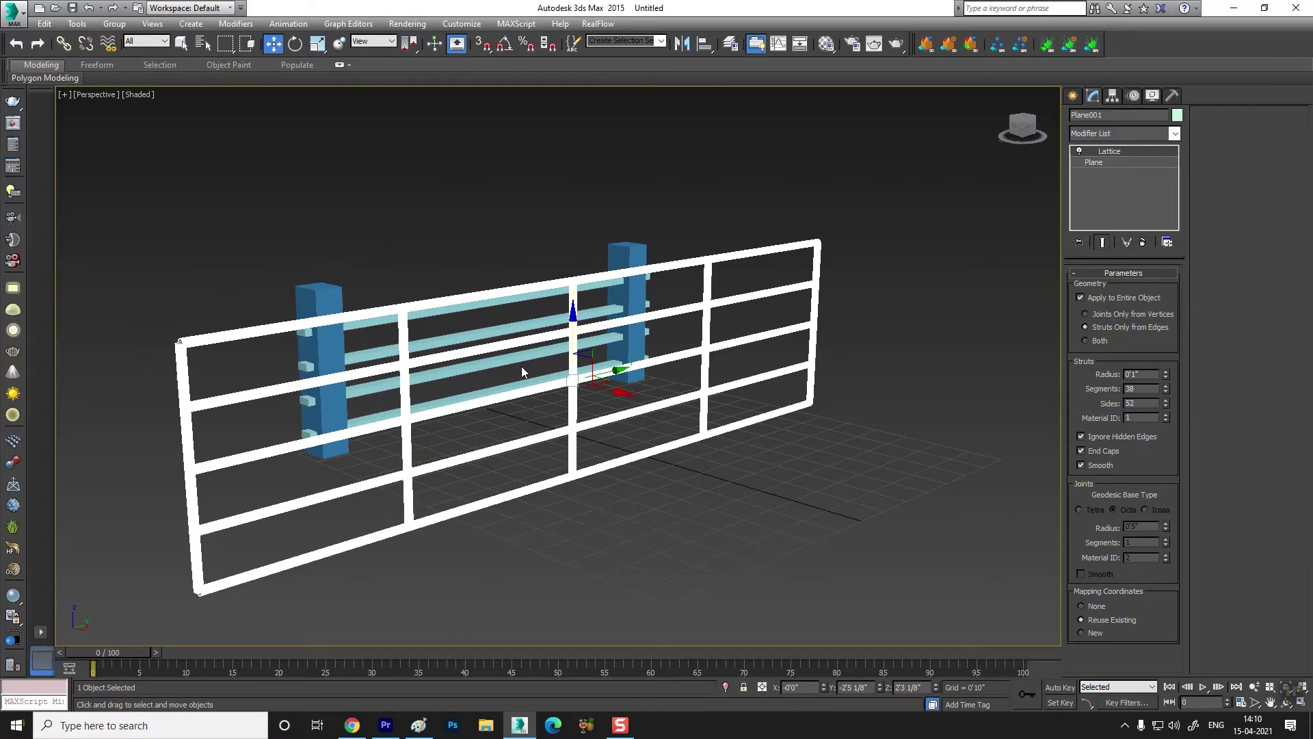
- Deselect the lattice railing and view both railings together with the empty grid beside them
click(785, 263)
click(819, 254)
scroll(615, 335, down, 3)
middle_drag(529, 379, 411, 387)
alt+middle_drag(386, 416, 416, 428)
drag(486, 384, 276, 360)
alt+middle_drag(390, 425, 464, 487)
click(535, 383)
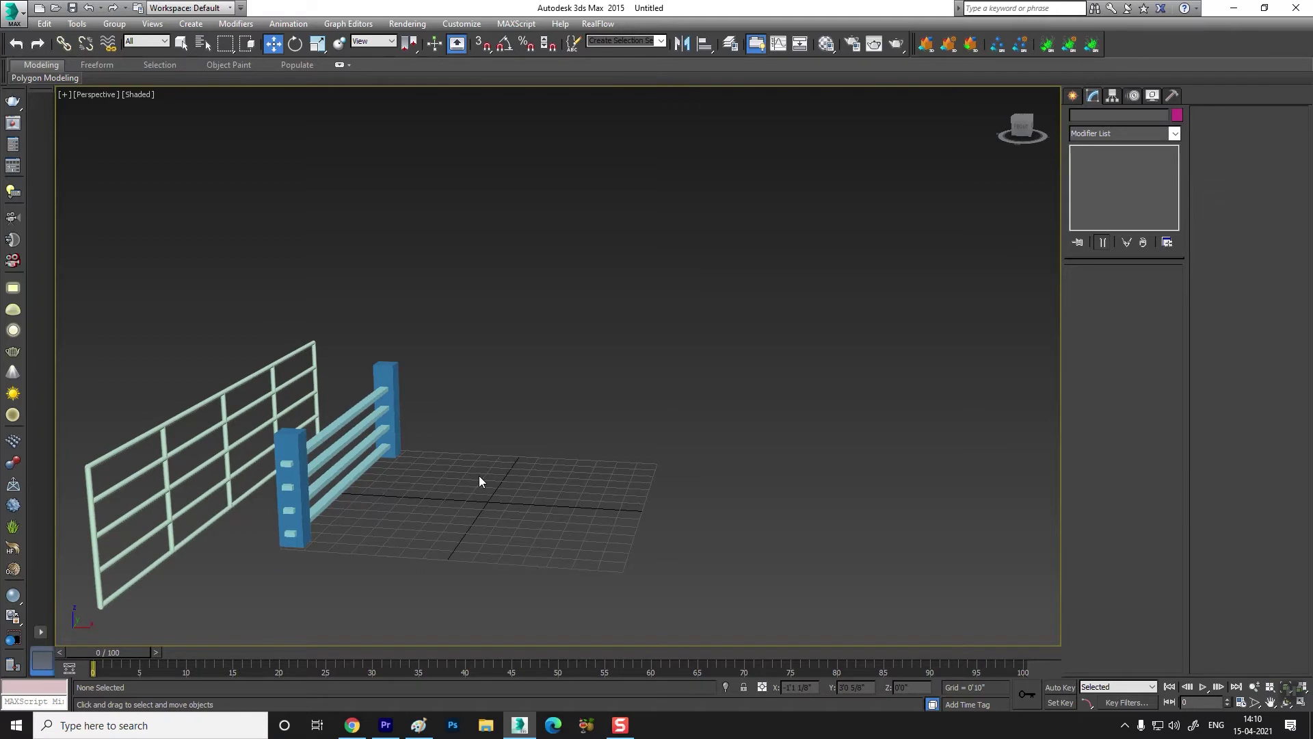
- Create a wall box about 11'8" wide and 12'11" high beside the railings, and set its length to 1'6"
click(1073, 96)
click(1098, 183)
drag(496, 473, 768, 509)
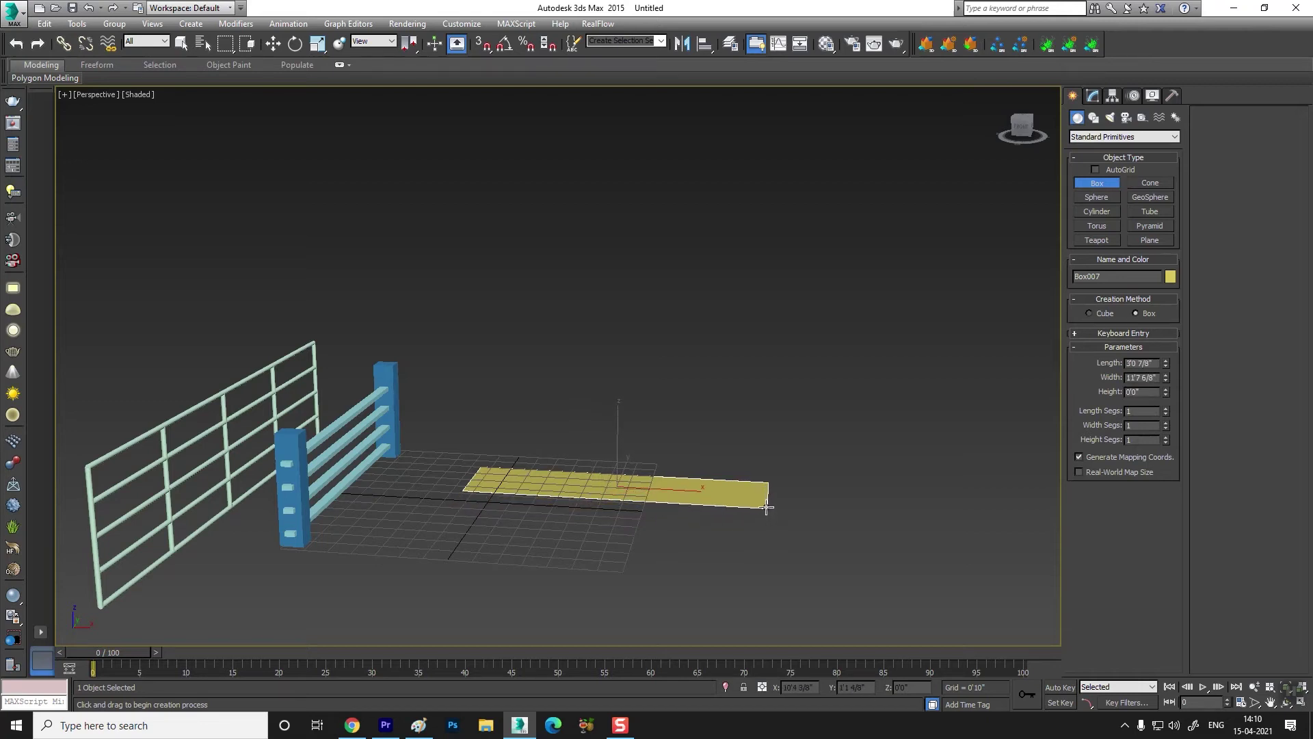
click(768, 194)
alt+middle_drag(699, 410, 645, 426)
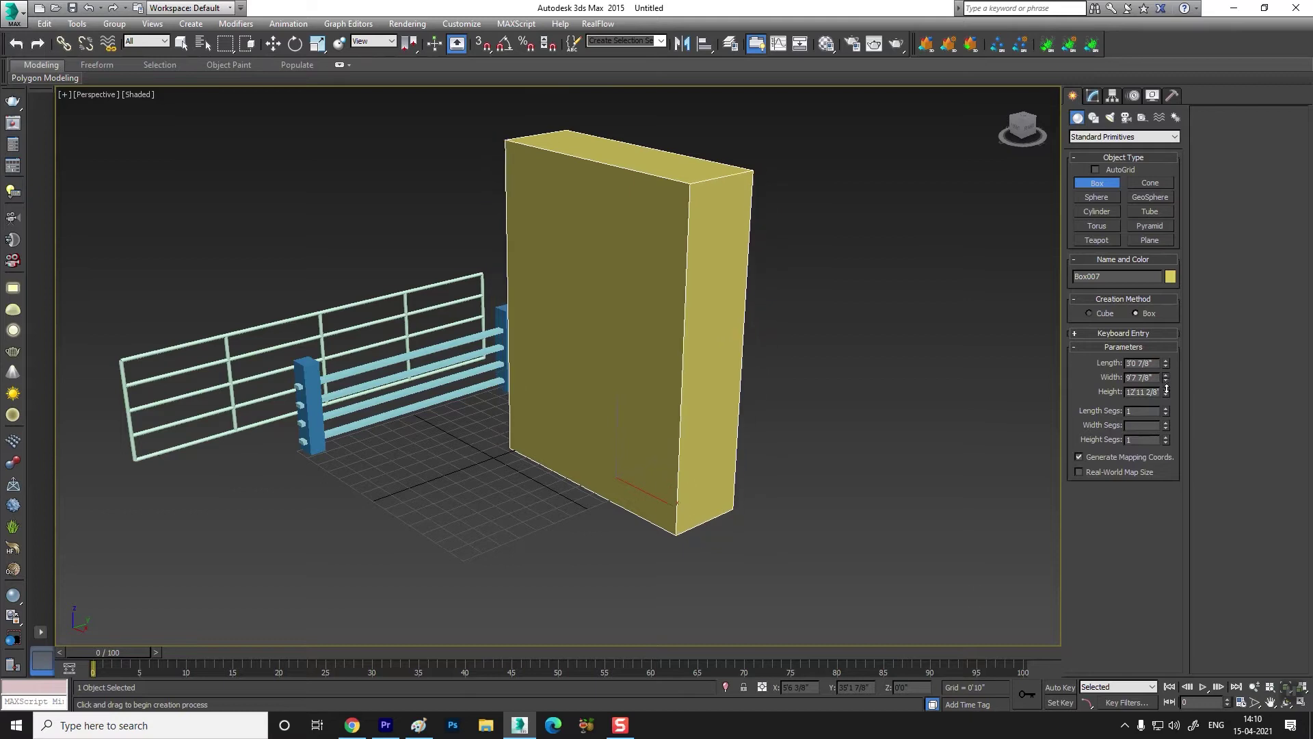
drag(1166, 364, 1172, 399)
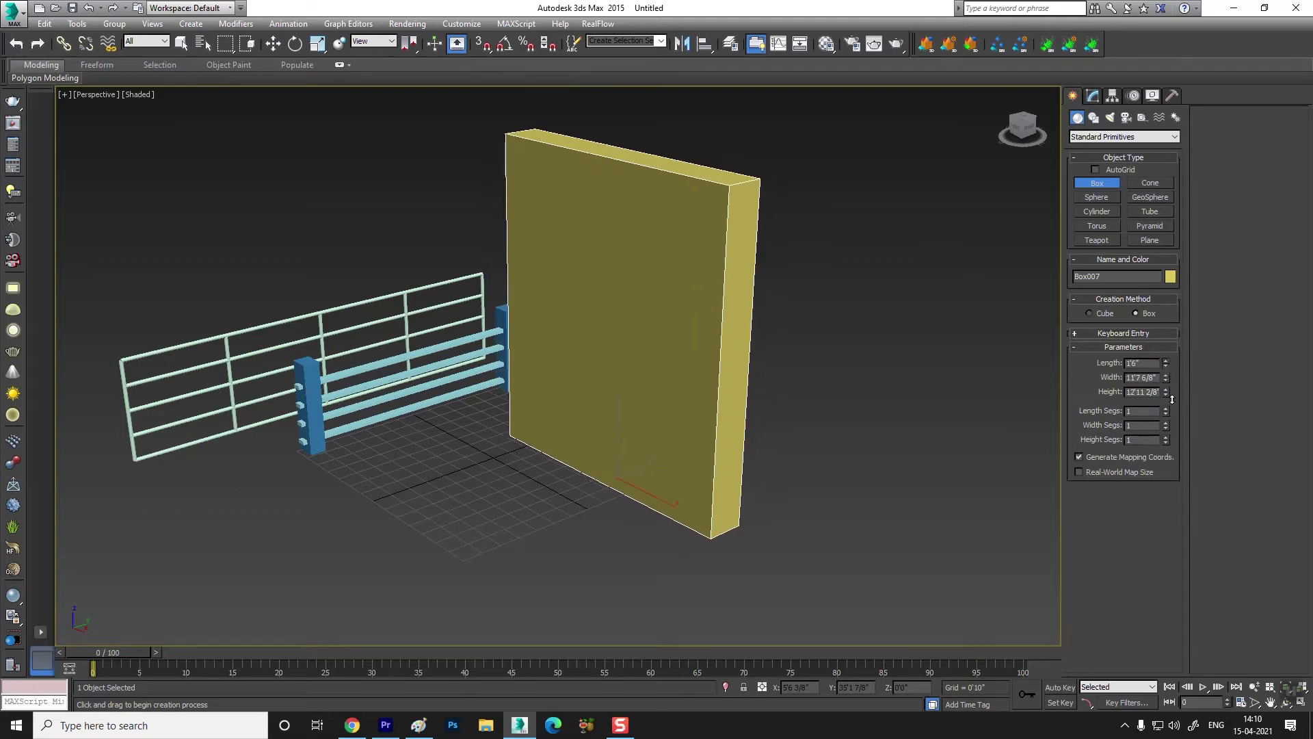
- Create a second, smaller box in front of the wall as the cutter for a window opening
alt+middle_drag(520, 473, 528, 498)
drag(521, 498, 640, 567)
click(624, 426)
key(w)
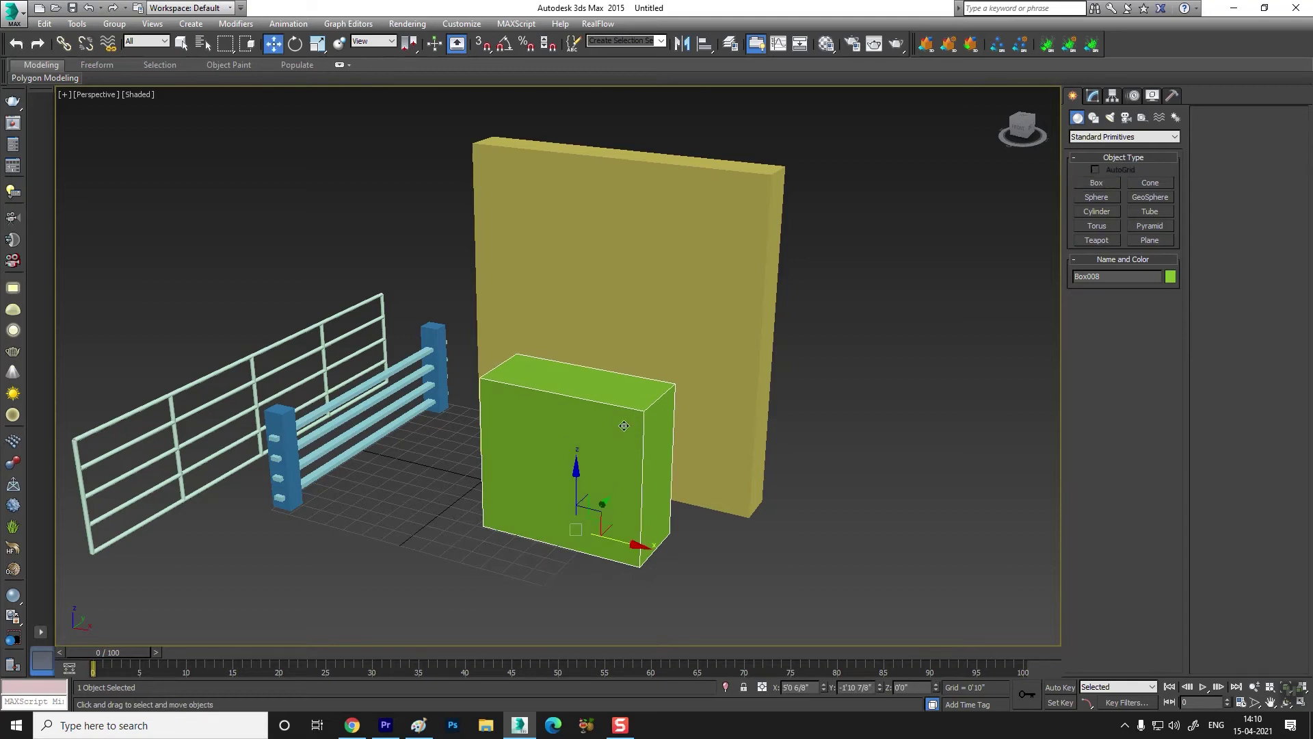
- Raise the smaller box to window height and move it along Y until it passes through the wall
drag(569, 464, 568, 324)
alt+middle_drag(569, 325, 597, 366)
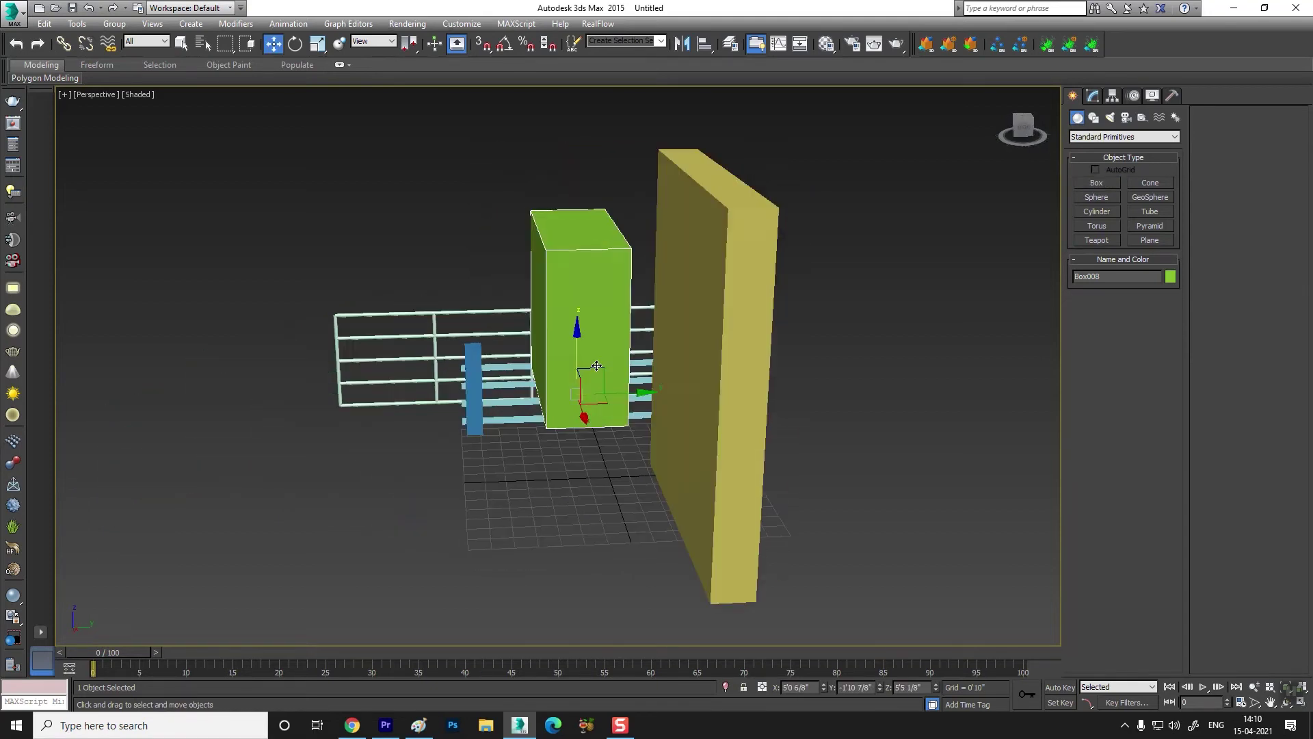
drag(616, 402, 761, 383)
alt+middle_drag(761, 383, 712, 414)
drag(770, 395, 749, 397)
alt+middle_drag(749, 397, 687, 383)
drag(688, 383, 681, 388)
alt+middle_drag(681, 388, 675, 371)
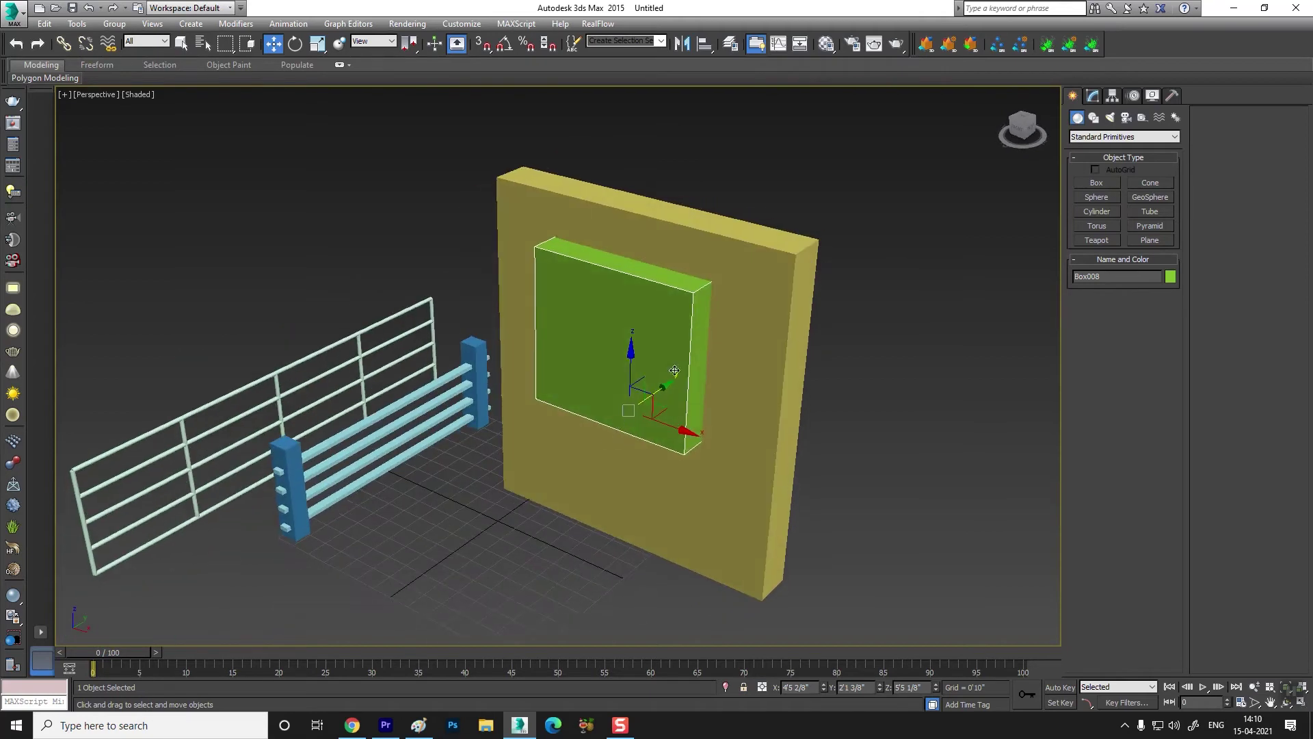
- Subtract the smaller box from the wall with a Boolean Subtraction (A-B) to cut the window opening
click(765, 271)
click(1122, 136)
click(1112, 168)
click(1097, 226)
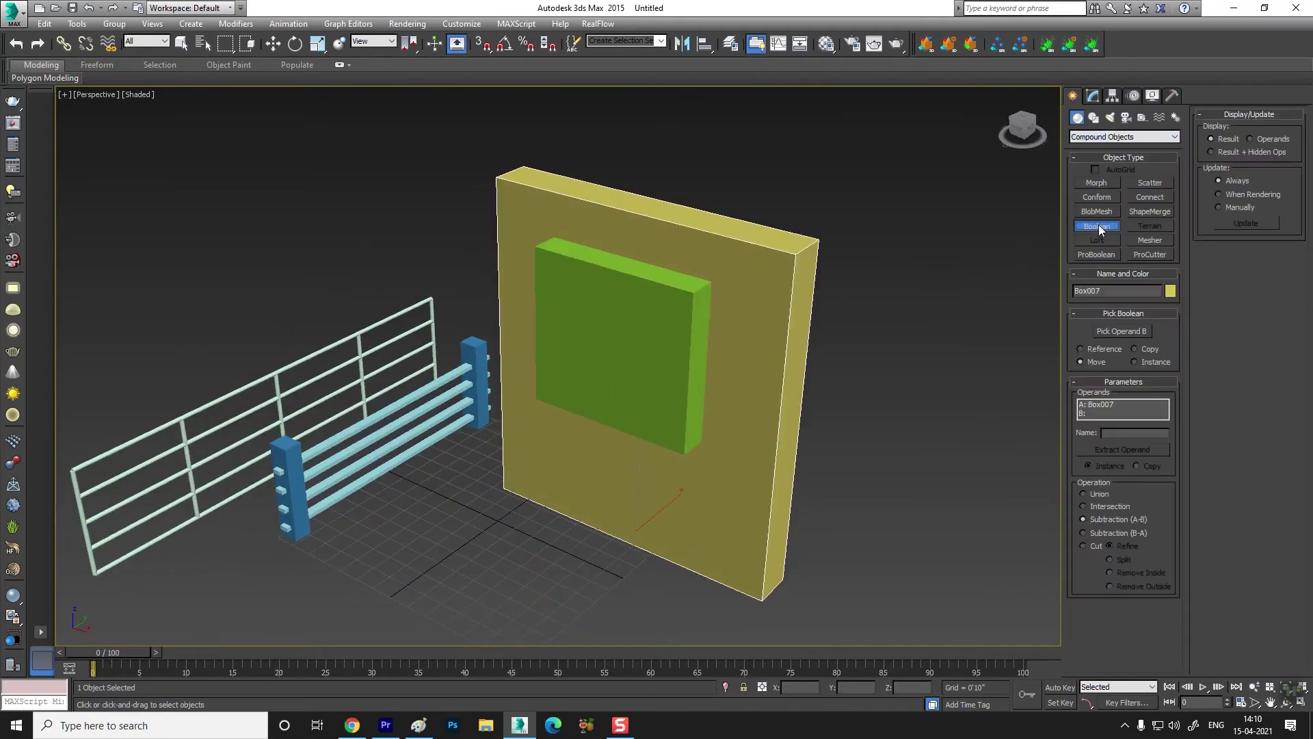
click(1121, 331)
click(662, 335)
alt+middle_drag(623, 363, 688, 373)
scroll(613, 385, up, 2)
scroll(599, 389, down, 4)
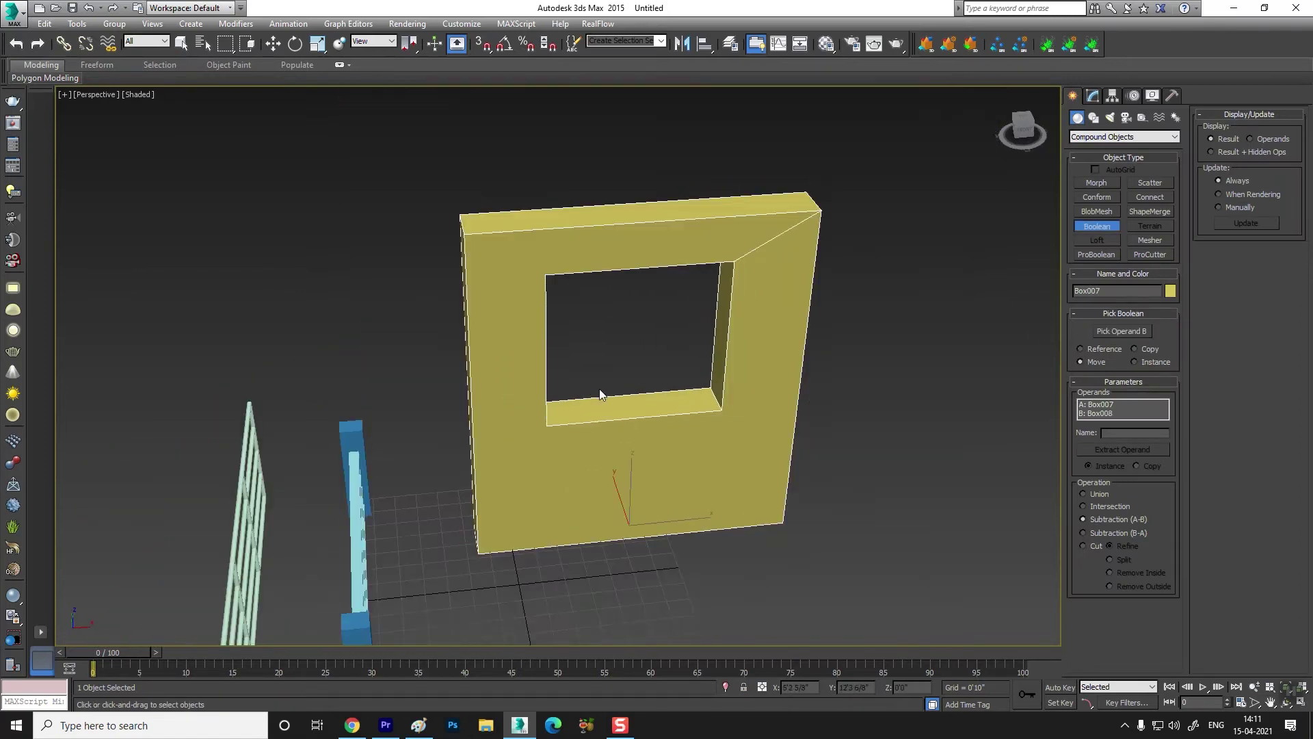
- In the Front view, create a plane covering the window opening, about 5'11" long and 6'4" wide
key(alt+w)
key(alt+w)
scroll(478, 309, up, 4)
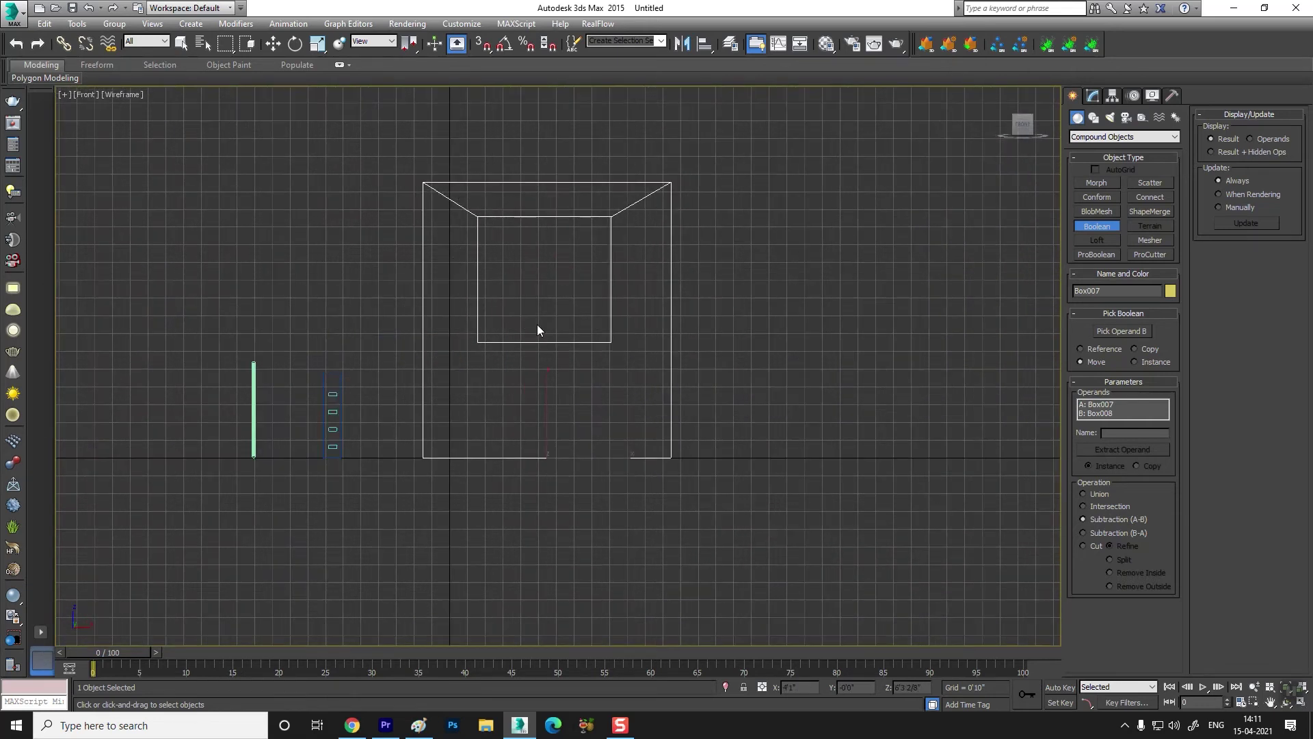
key(alt+w)
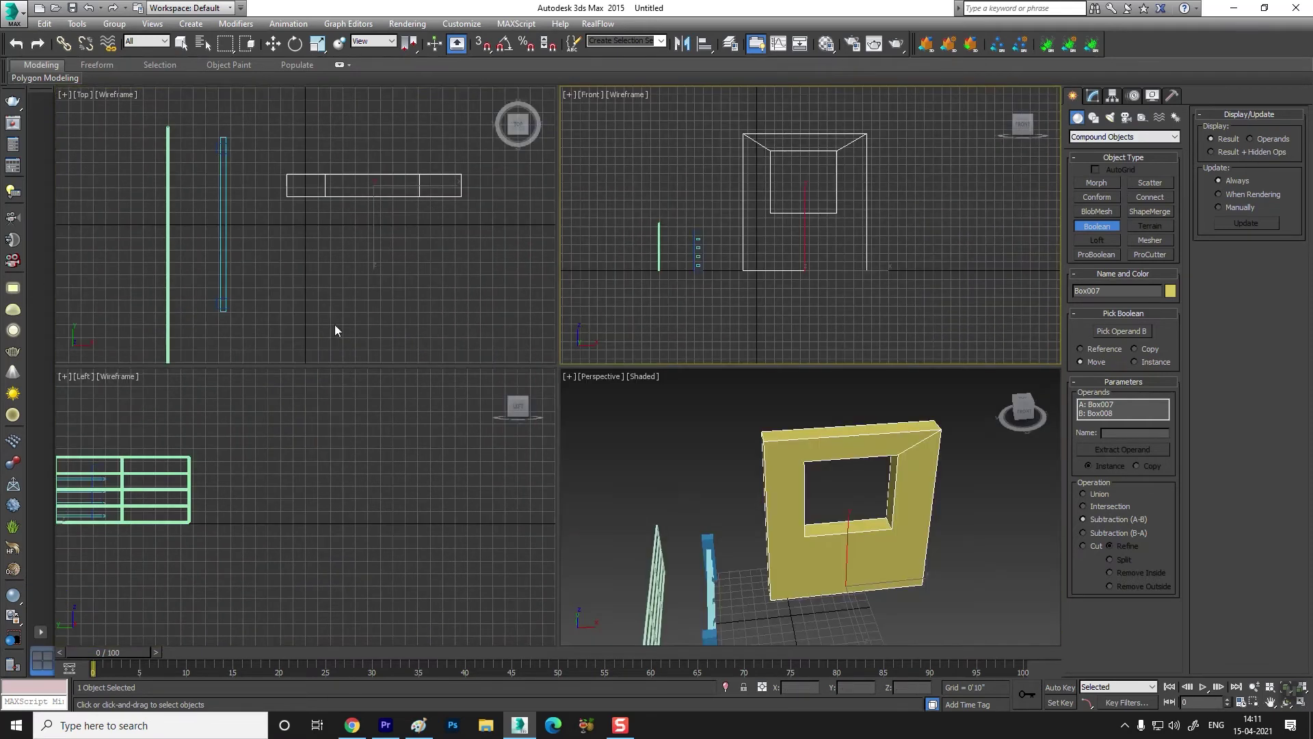
scroll(235, 481, down, 2)
middle_drag(215, 512, 339, 514)
middle_click(818, 221)
key(alt+w)
scroll(595, 295, up, 3)
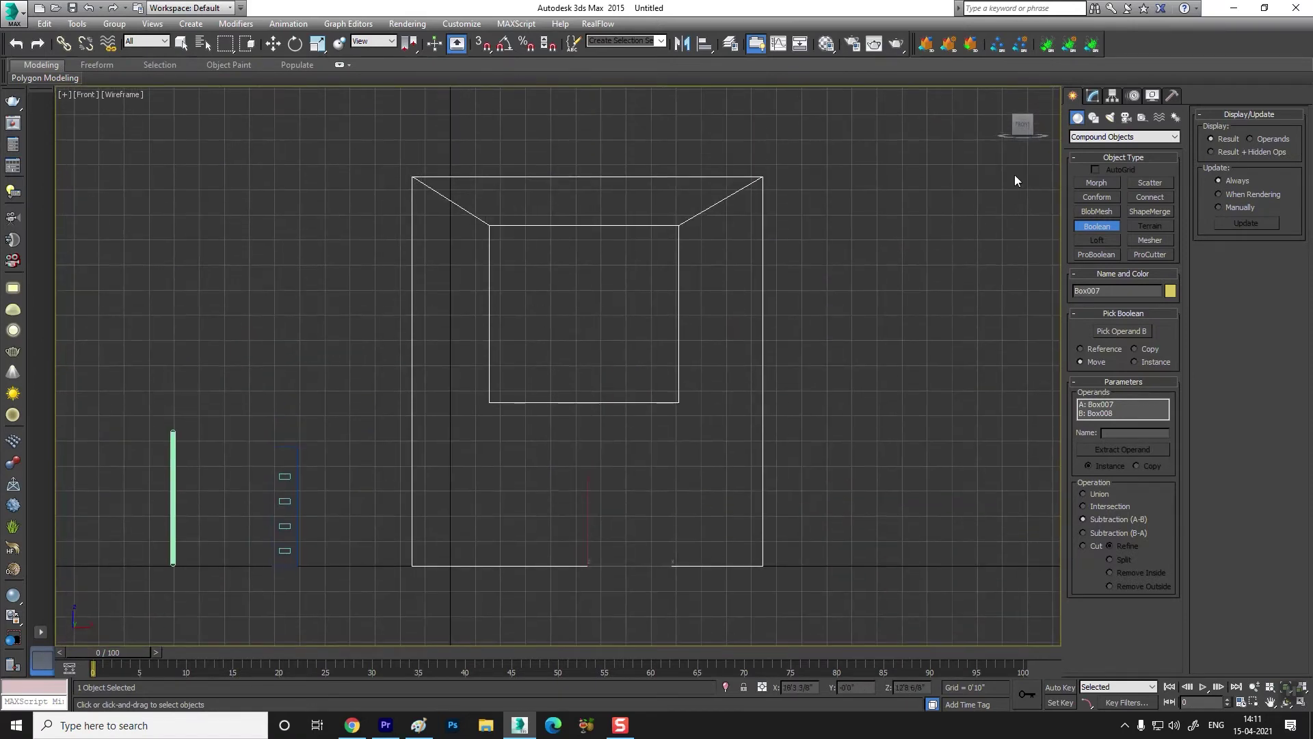
click(1095, 137)
click(1097, 147)
click(1152, 241)
drag(489, 225, 680, 402)
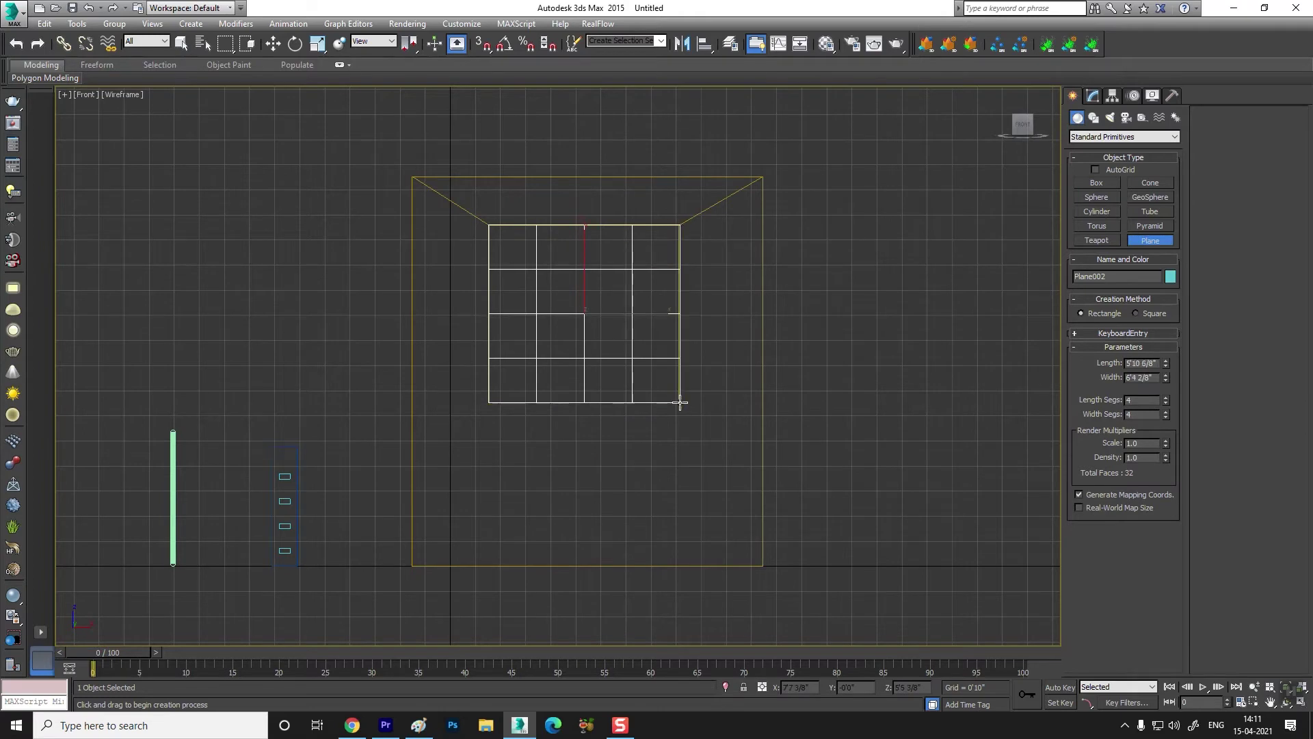
- Set the window plane's length segments and width segments to 5 each
scroll(594, 333, up, 2)
middle_drag(566, 314, 550, 365)
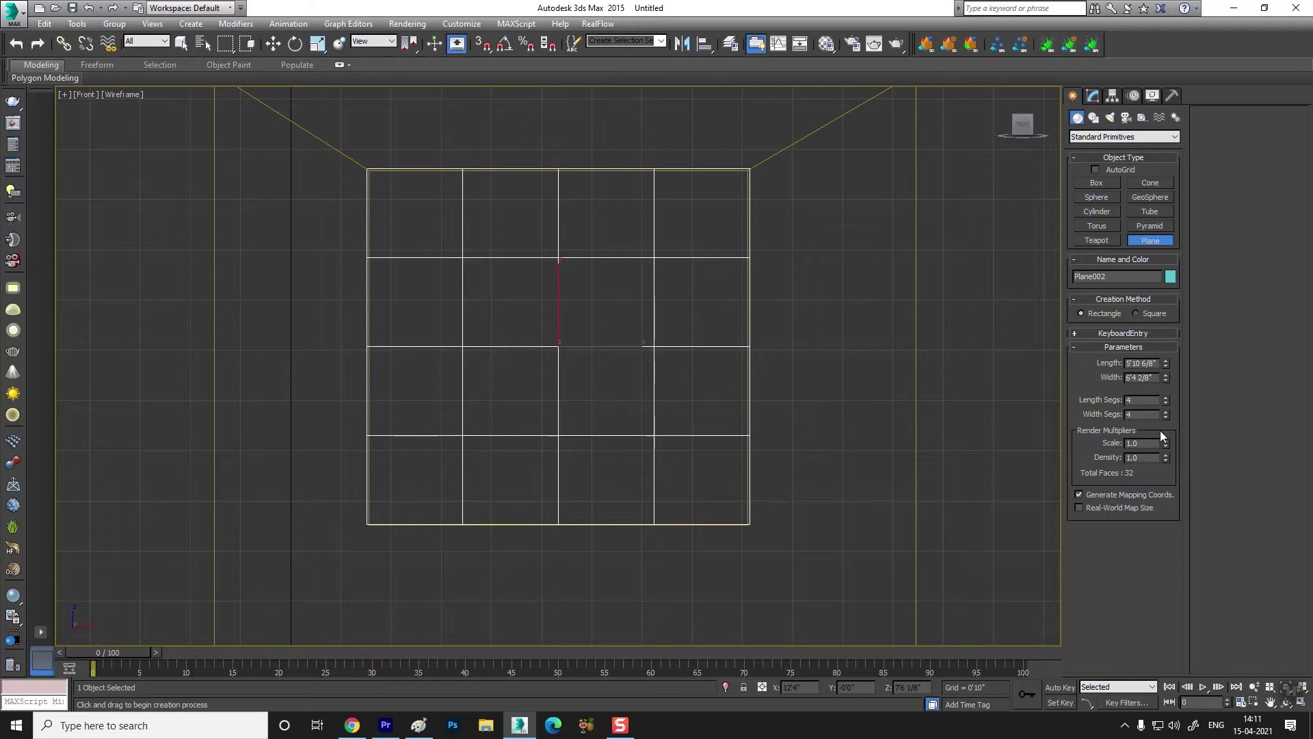
click(1166, 398)
click(1167, 412)
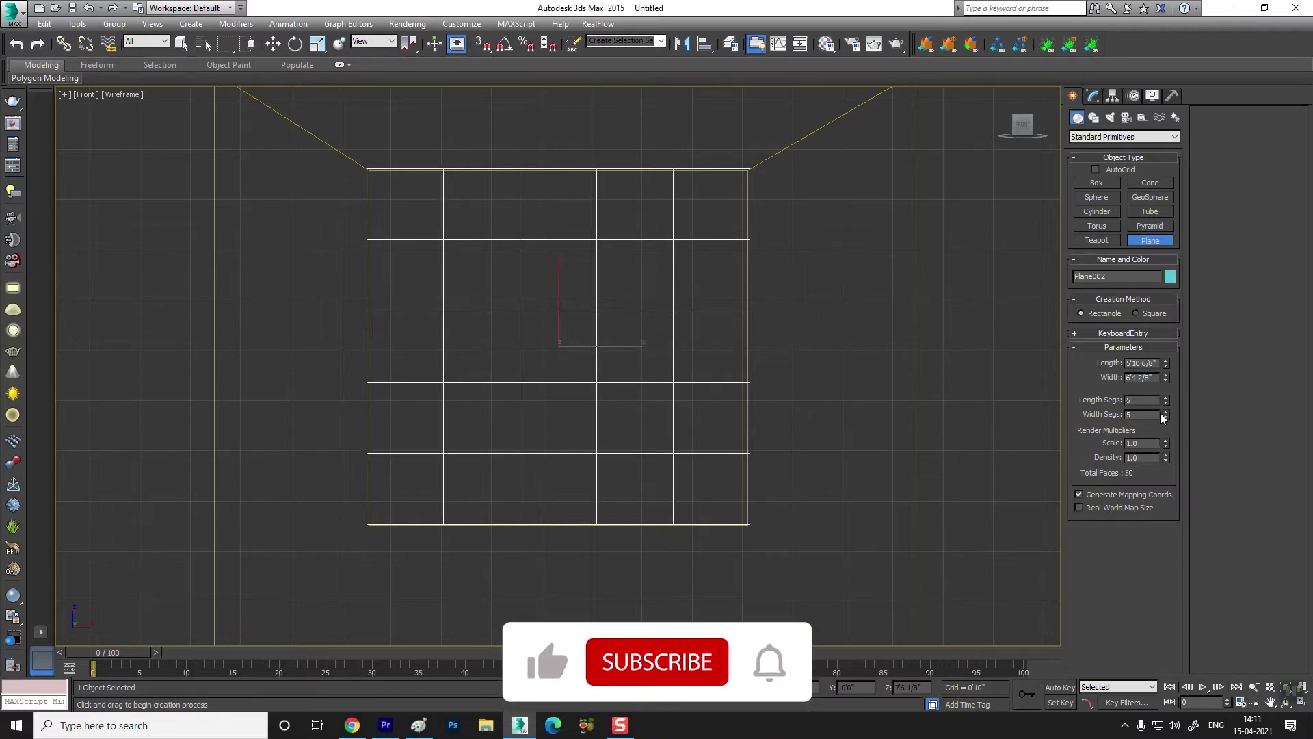
- In the Perspective view, move the plane along Y into the wall's window opening
key(alt+w)
click(705, 504)
key(alt+w)
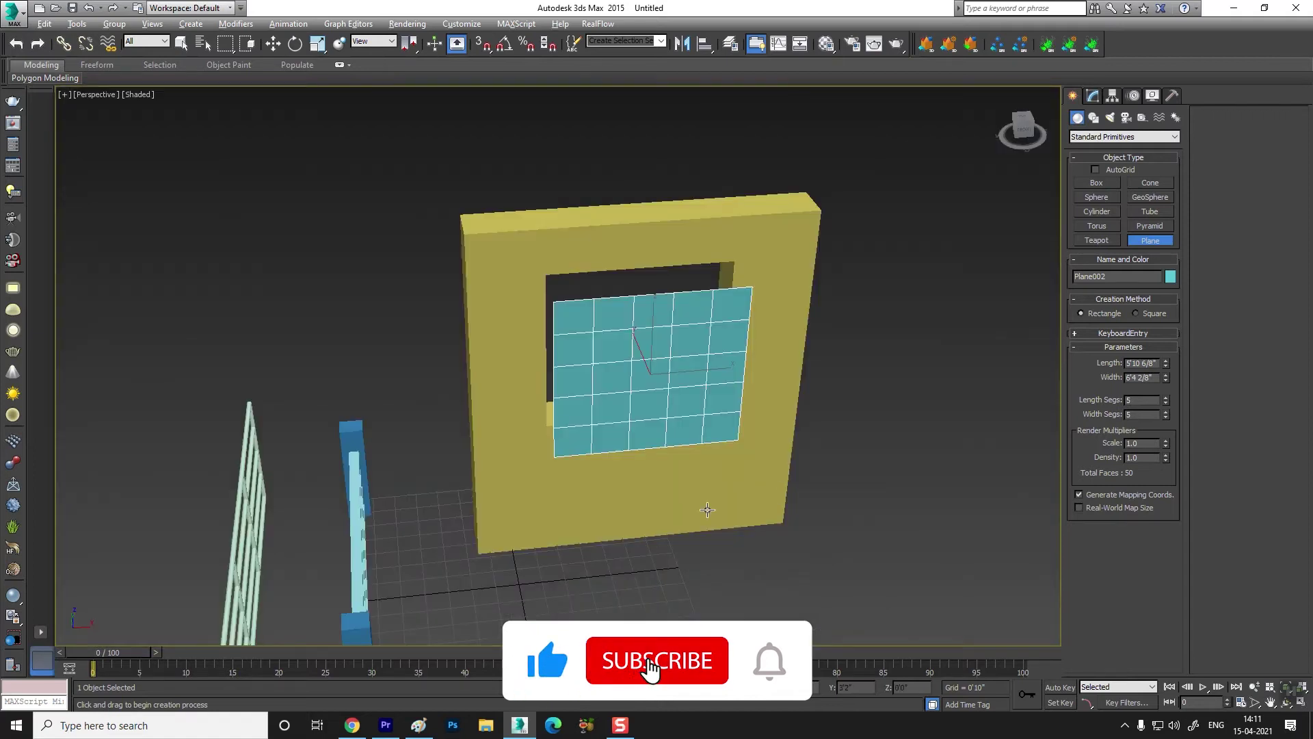
key(w)
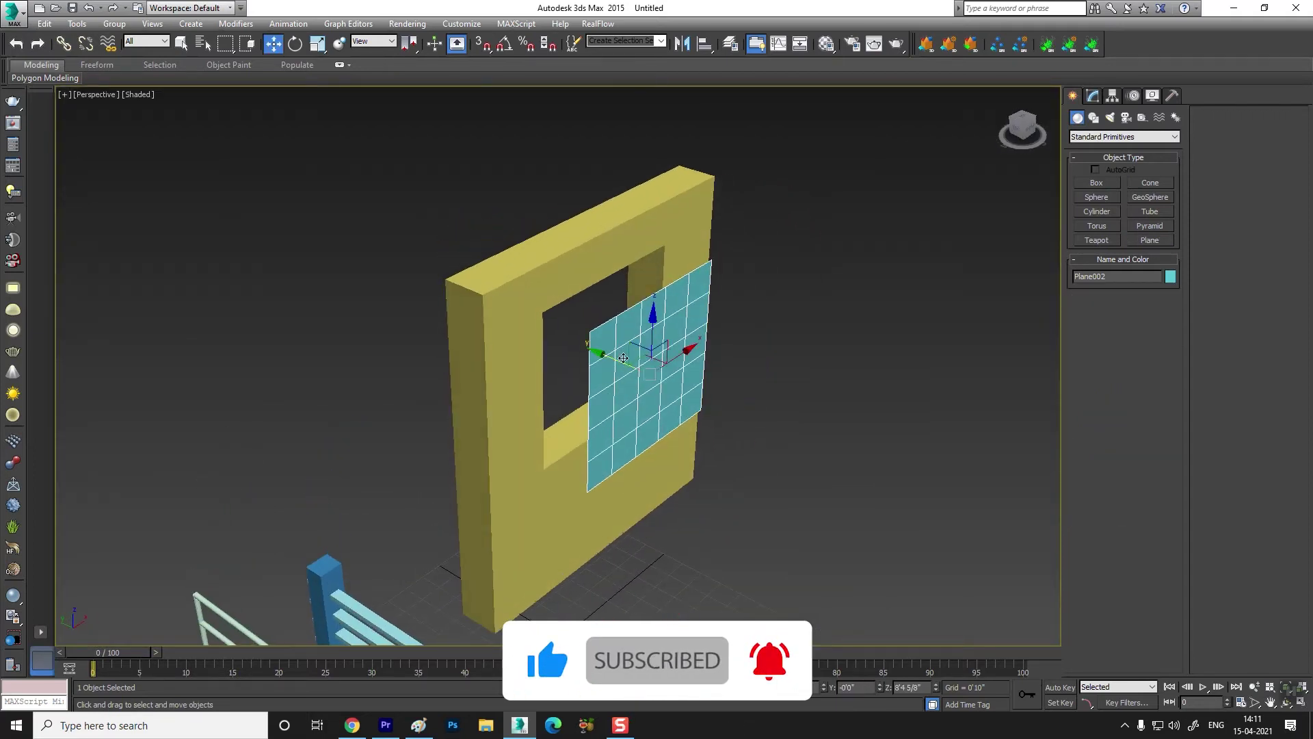
drag(600, 357, 550, 343)
alt+middle_drag(550, 343, 581, 433)
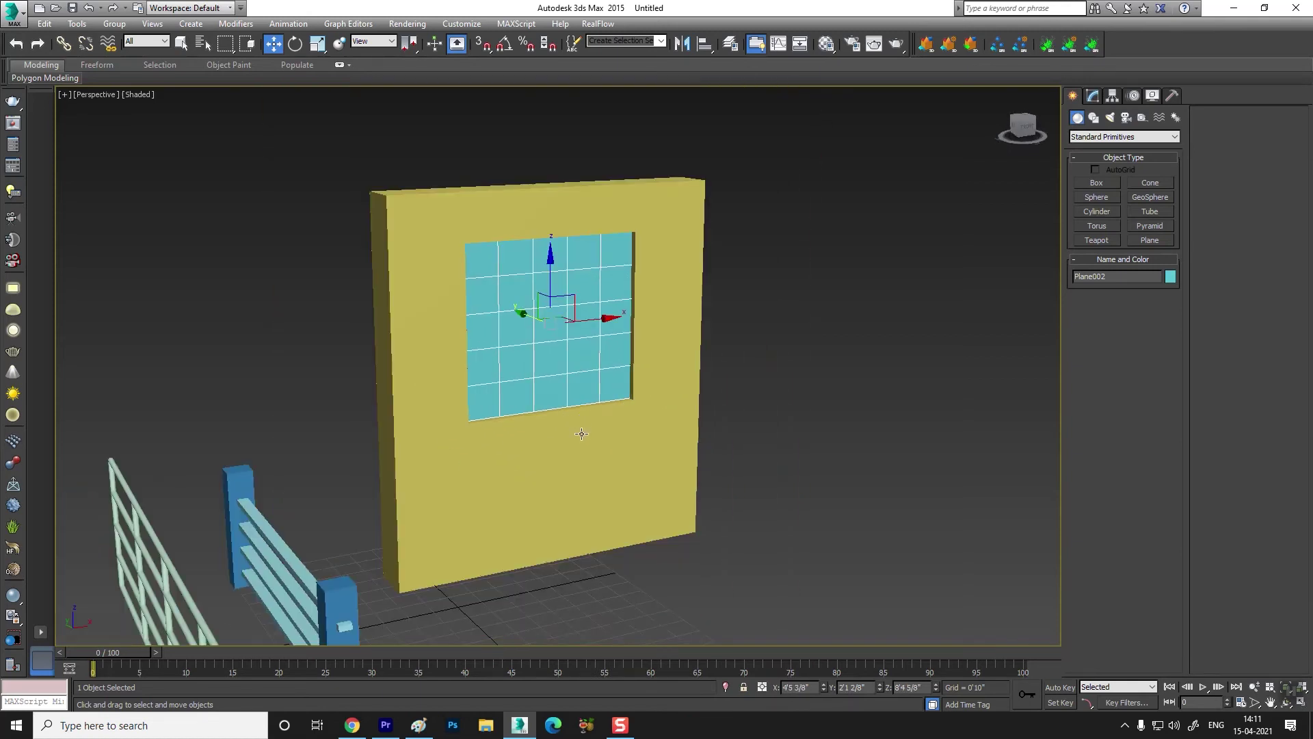
- Apply the Lattice modifier to the window plane with Struts Only from Edges and inspect the resulting grille
click(1094, 99)
click(1098, 134)
key(l)
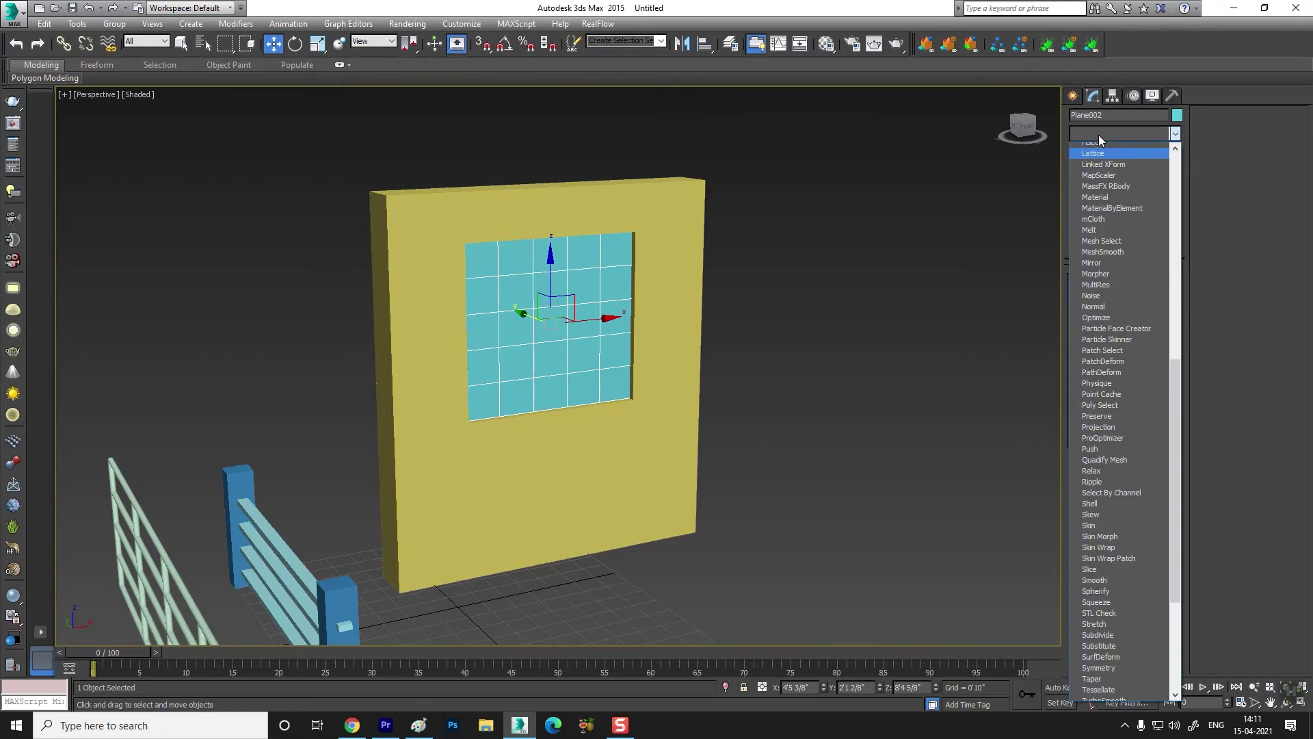
click(1092, 147)
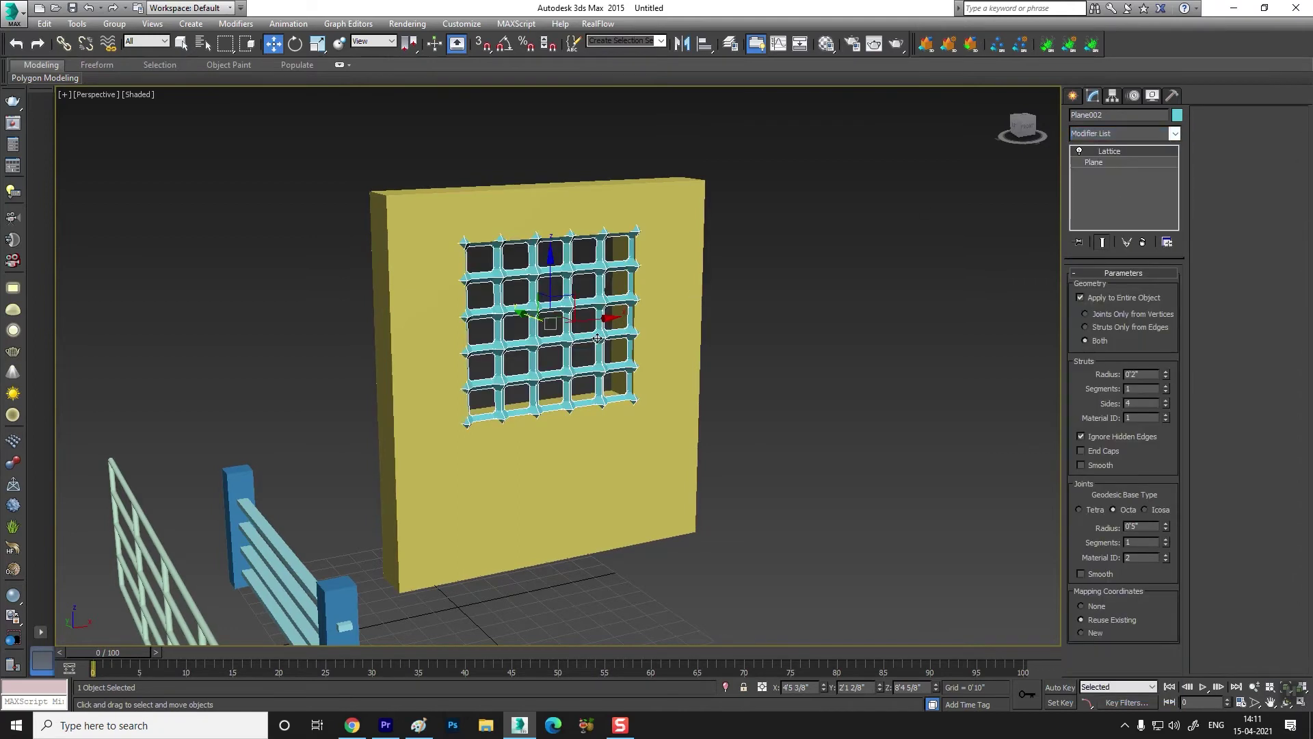
scroll(611, 380, up, 4)
scroll(611, 380, up, 3)
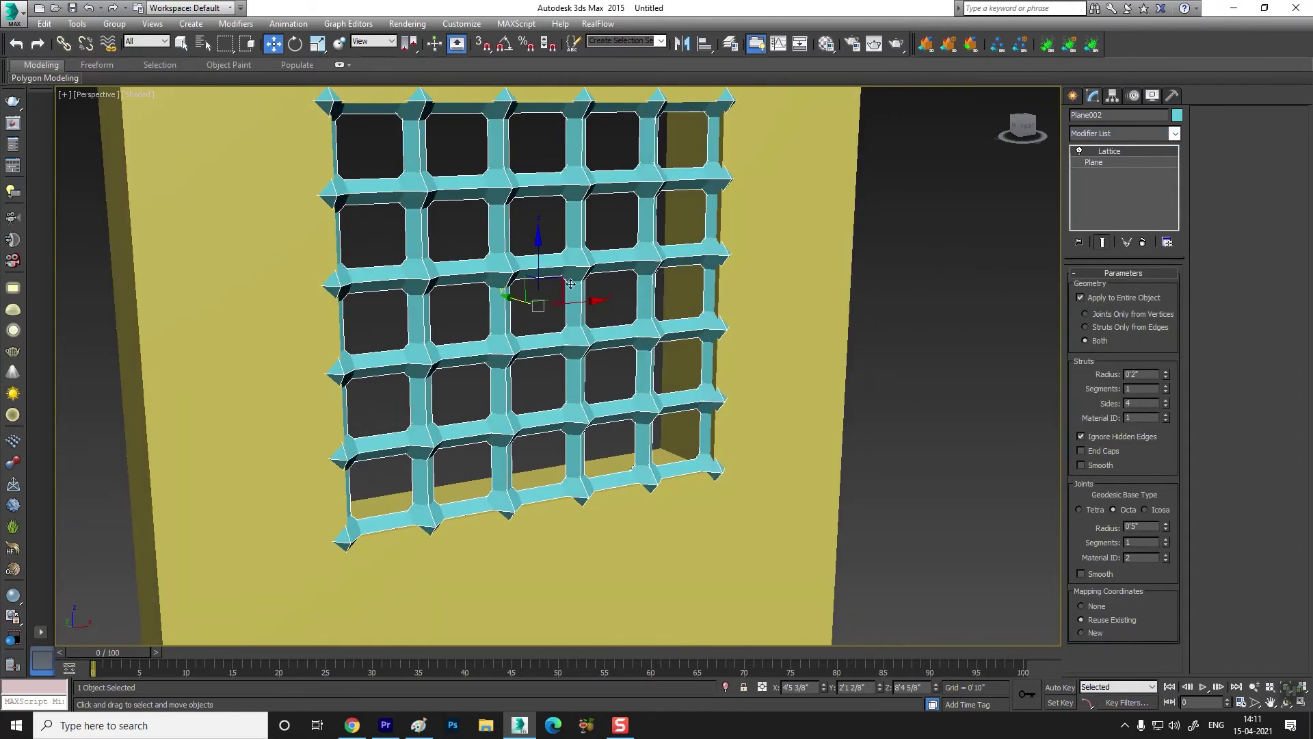
click(1094, 327)
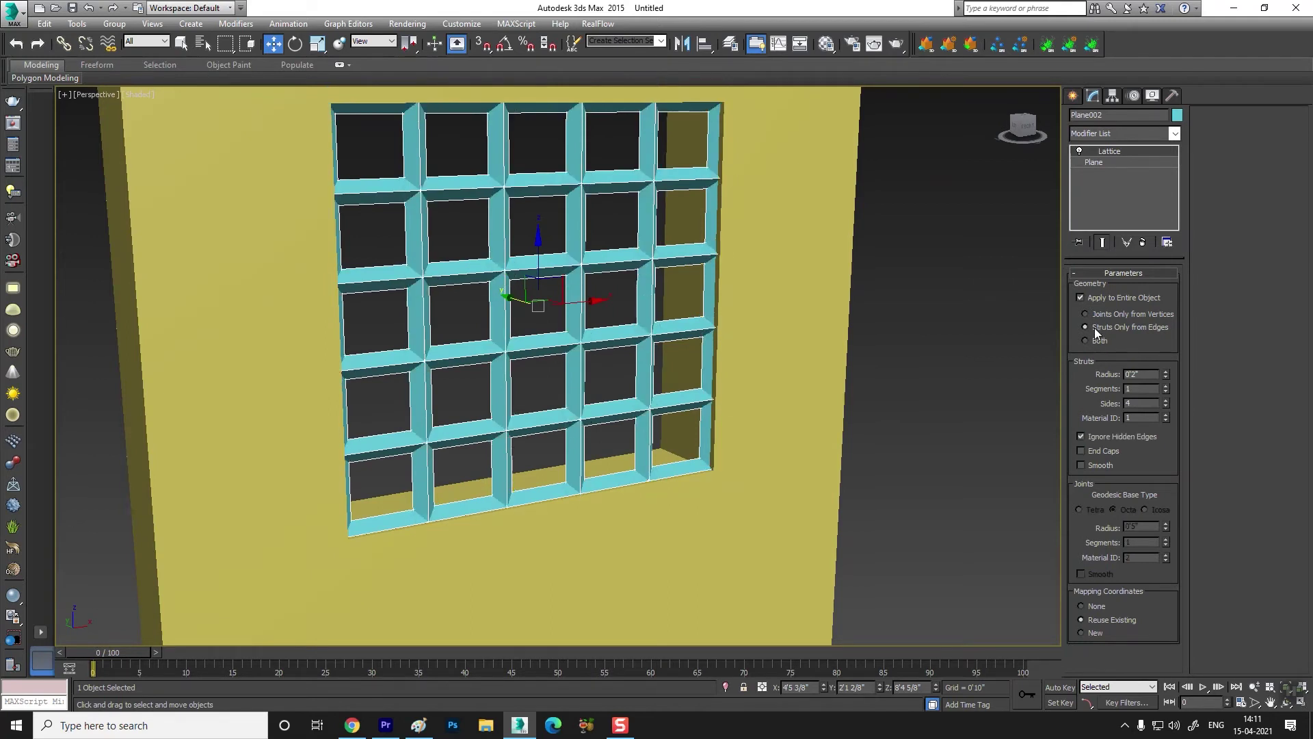
alt+middle_drag(520, 410, 557, 436)
scroll(513, 408, down, 5)
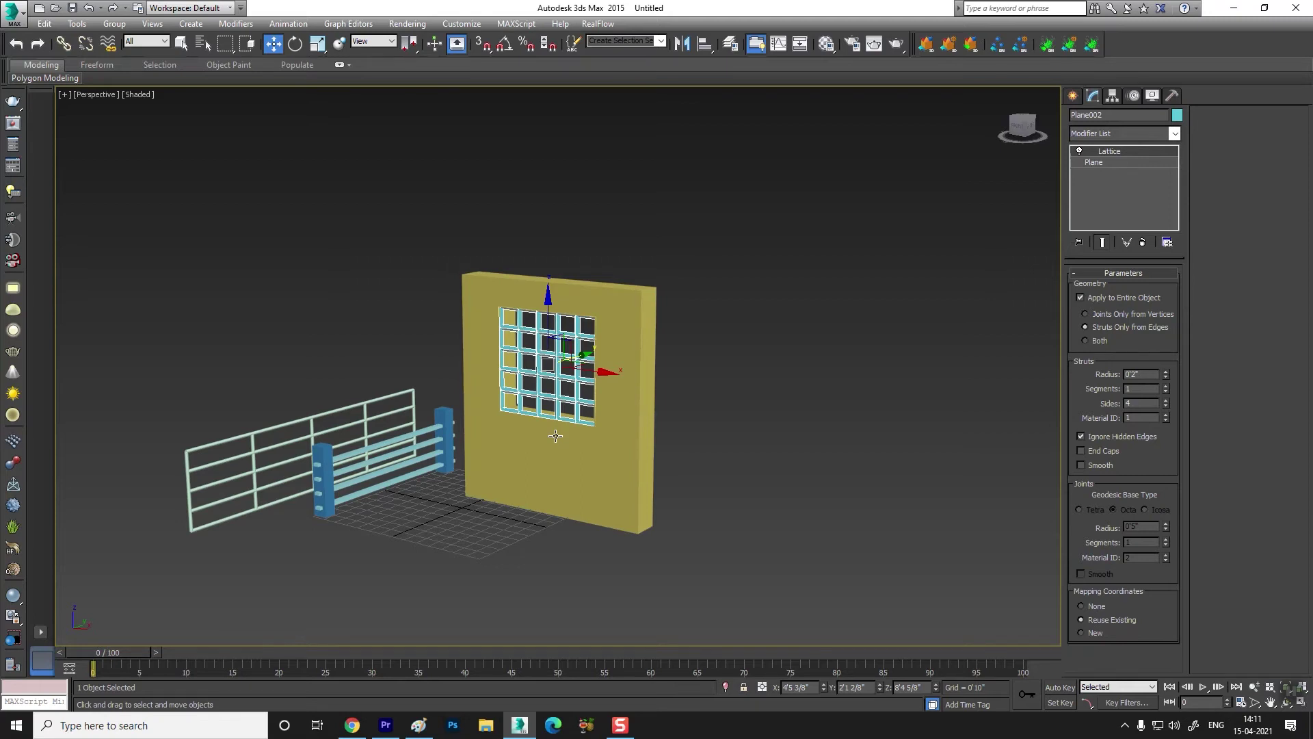
scroll(520, 521, up, 4)
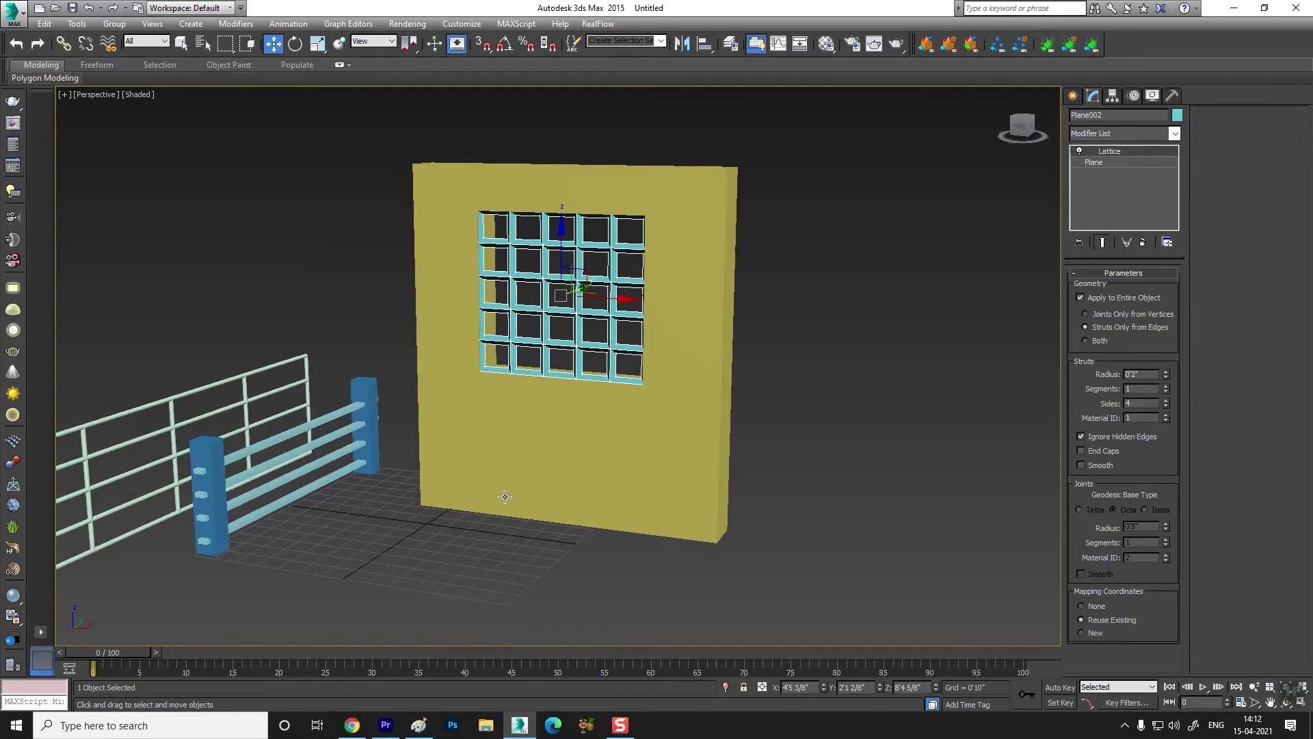
- Deselect the window grille and create a sphere with a radius of about 2'7" in front of the wall
click(1072, 96)
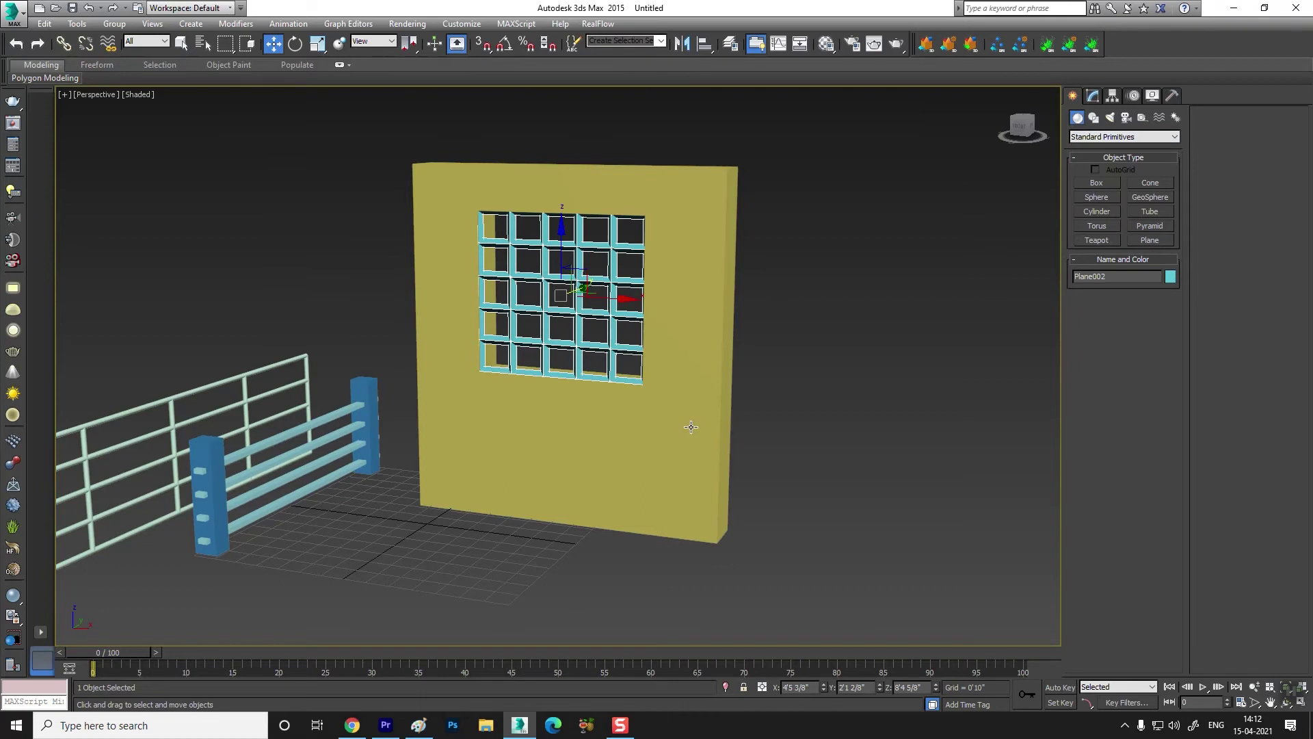
middle_drag(691, 426, 715, 375)
scroll(709, 387, down, 3)
alt+middle_drag(709, 442, 636, 500)
scroll(589, 422, up, 3)
click(957, 301)
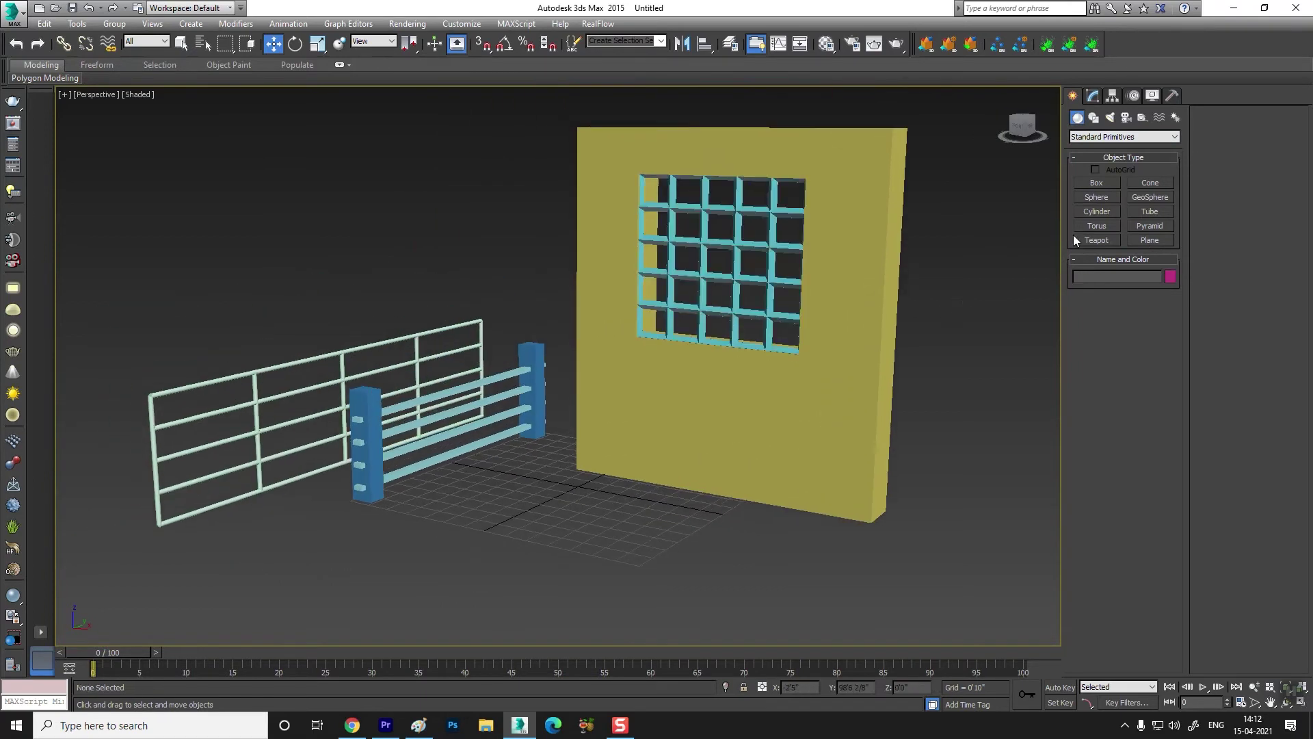
click(1097, 197)
drag(477, 554, 505, 531)
- Raise the sphere about 1'9" along Z
middle_drag(522, 559, 513, 526)
key(w)
drag(468, 475, 470, 420)
mouse_move(508, 570)
alt+middle_down()
mouse_move(490, 556)
mouse_move(513, 569)
alt+middle_up()
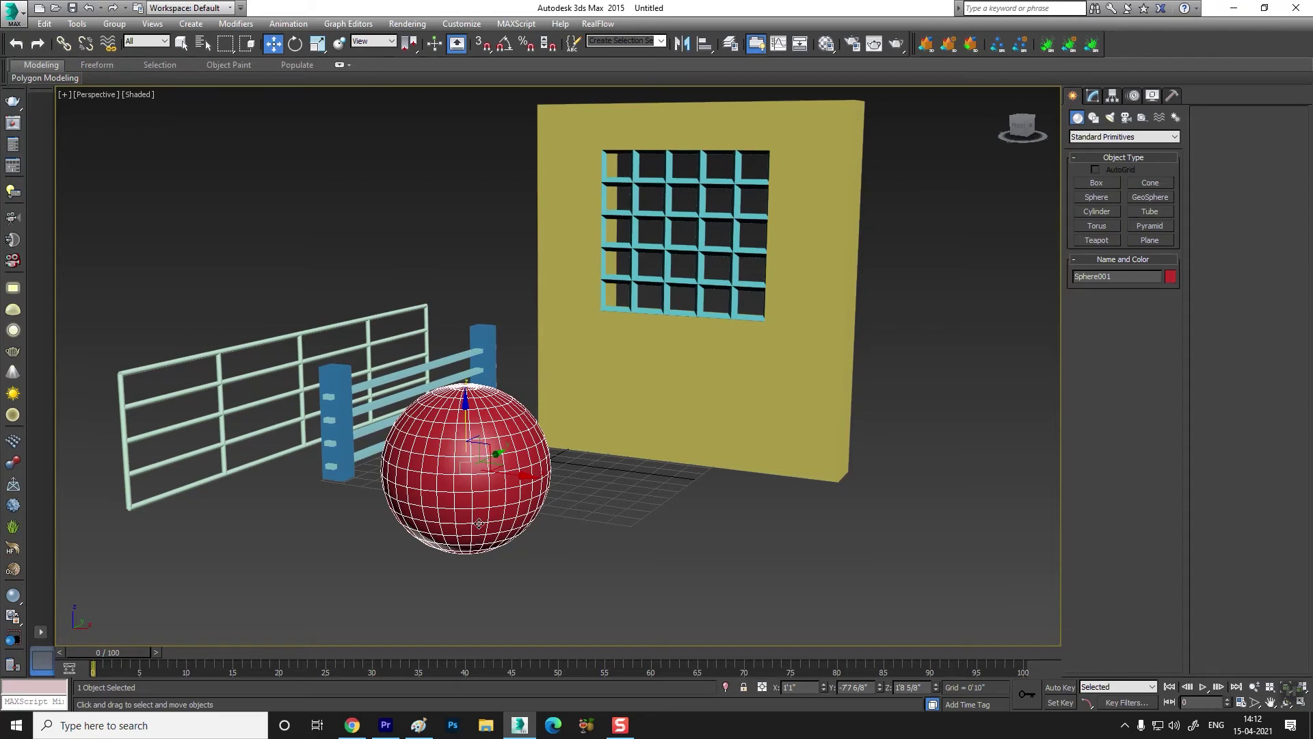
- Set the sphere's segments to 41
click(1093, 96)
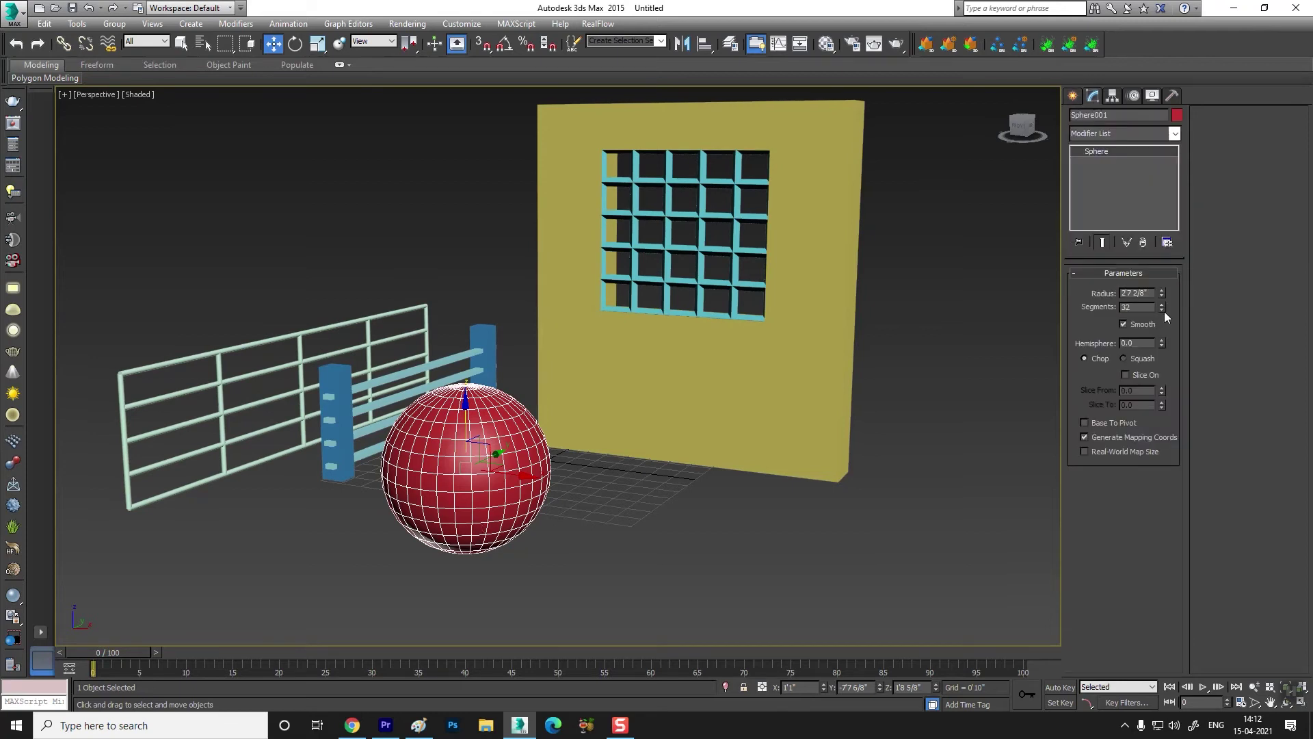
drag(1162, 306, 1163, 246)
scroll(514, 452, up, 2)
scroll(501, 472, down, 2)
alt+middle_drag(444, 552, 476, 513)
- Convert the sphere to an Editable Poly
right_click(481, 479)
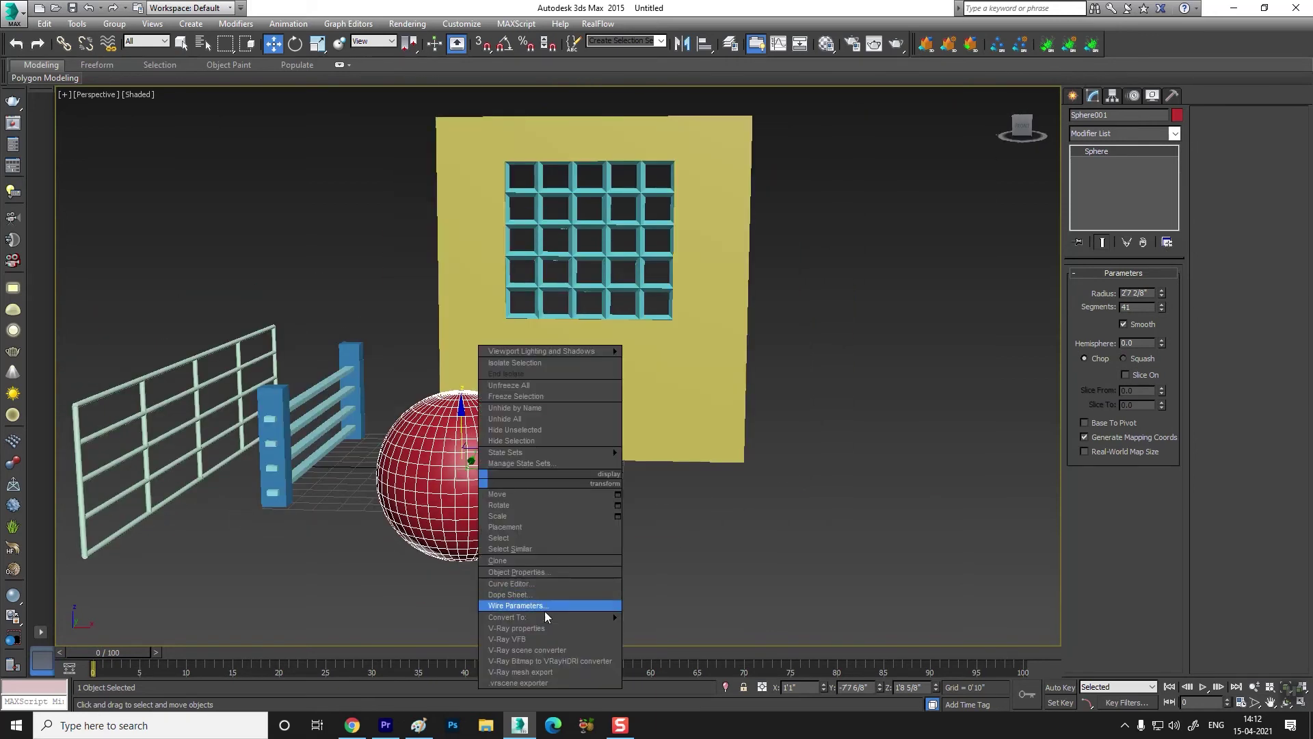
mouse_move(547, 618)
click(677, 629)
alt+middle_drag(677, 631, 512, 548)
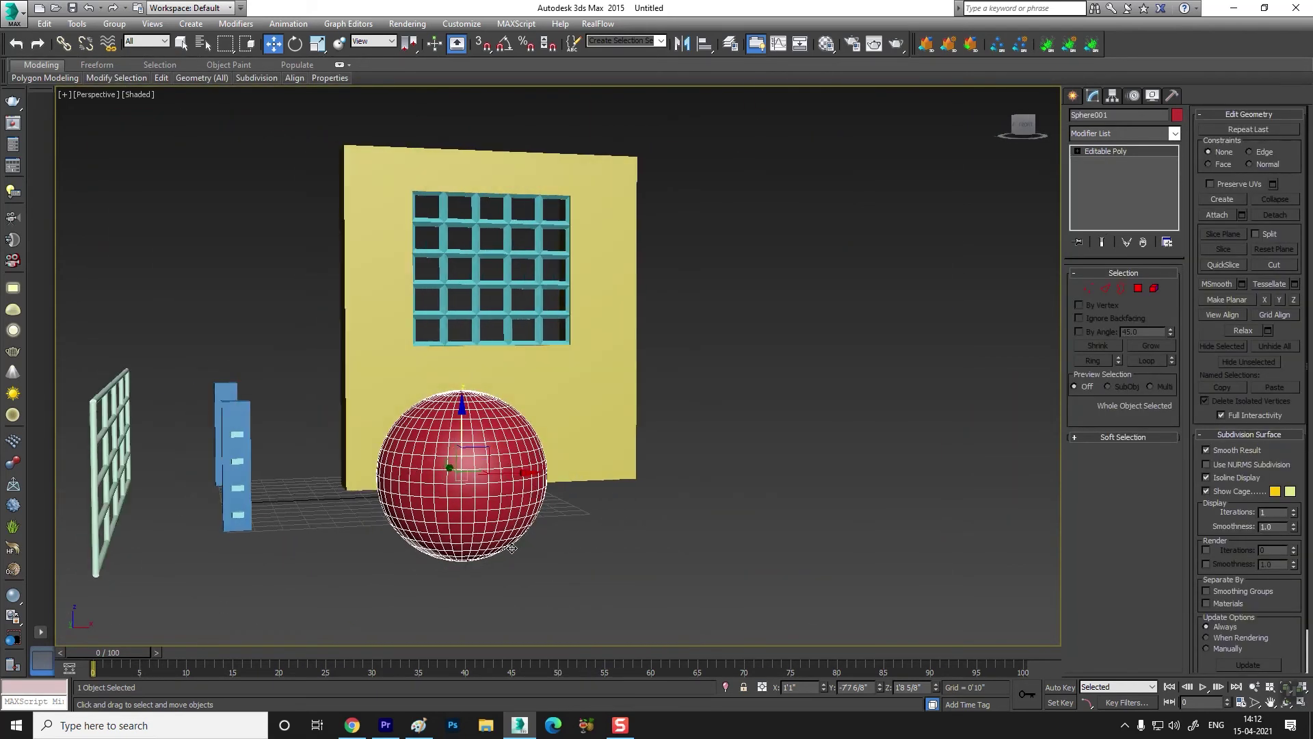
- Delete the polygons of the sphere's upper half so that an open bowl is left
click(1138, 288)
key(alt+w)
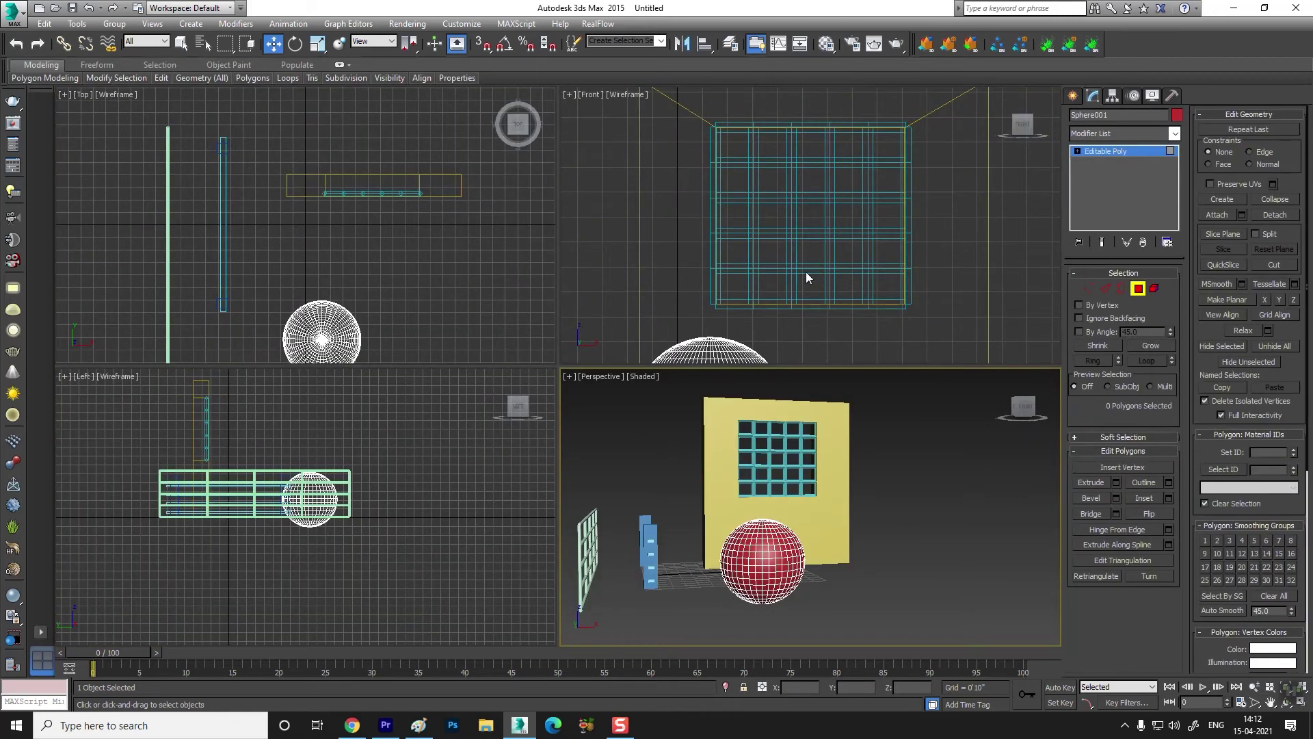
drag(624, 206, 872, 295)
key(Delete)
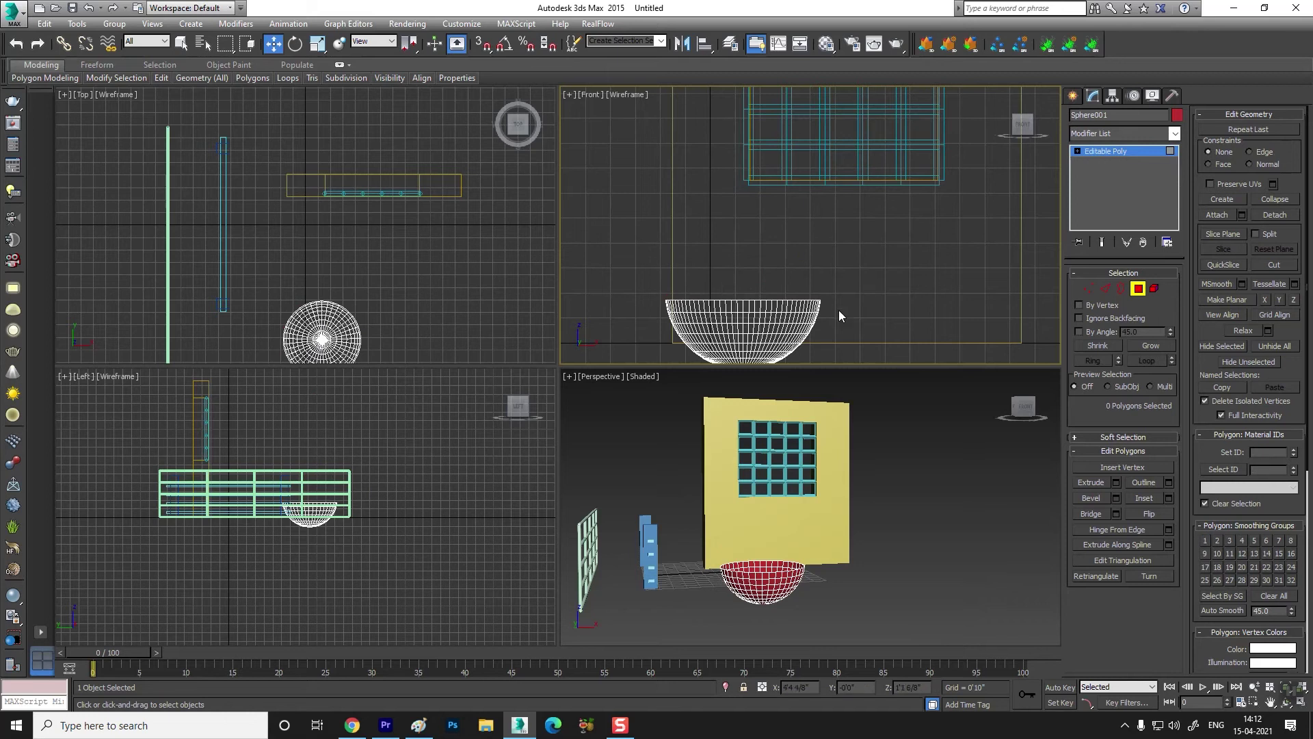
key(alt+w)
alt+middle_drag(770, 511, 889, 226)
scroll(492, 547, up, 5)
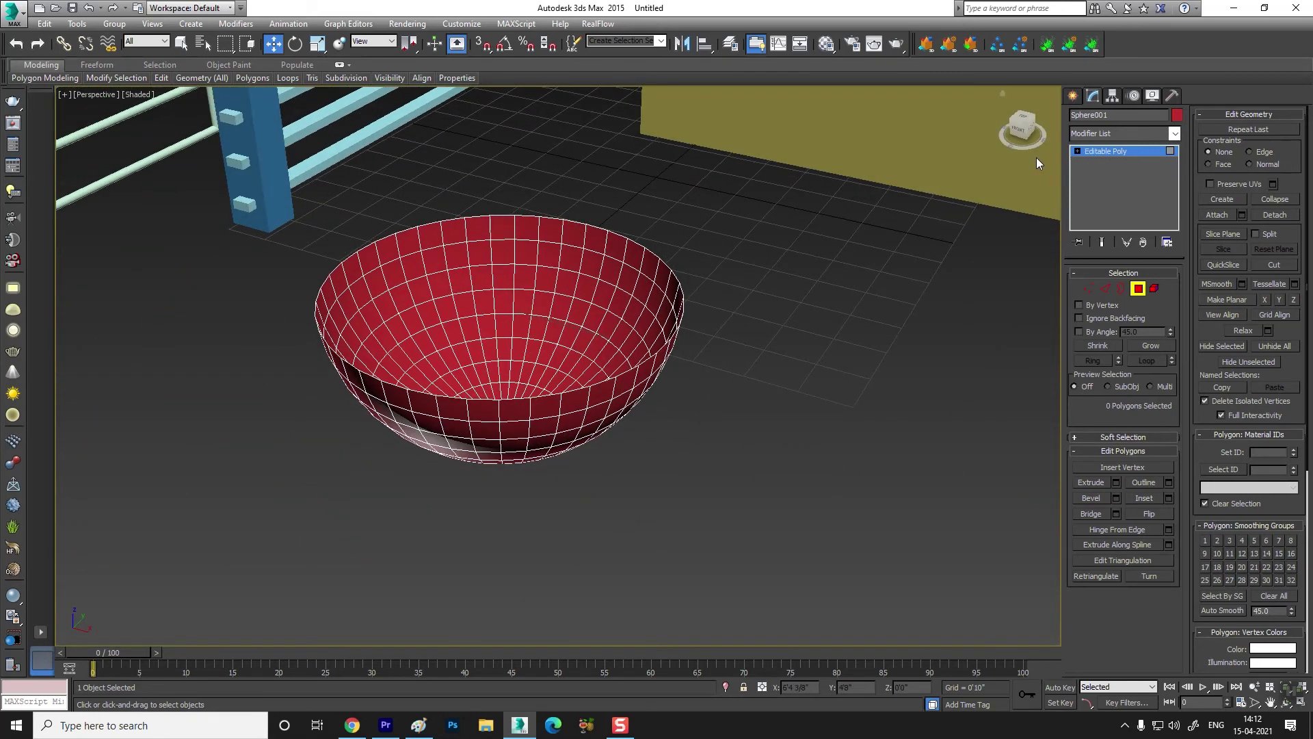
- Leave polygon editing and raise the whole bowl along Z to a height of about 2'6"
click(1103, 149)
alt+middle_drag(845, 294, 513, 464)
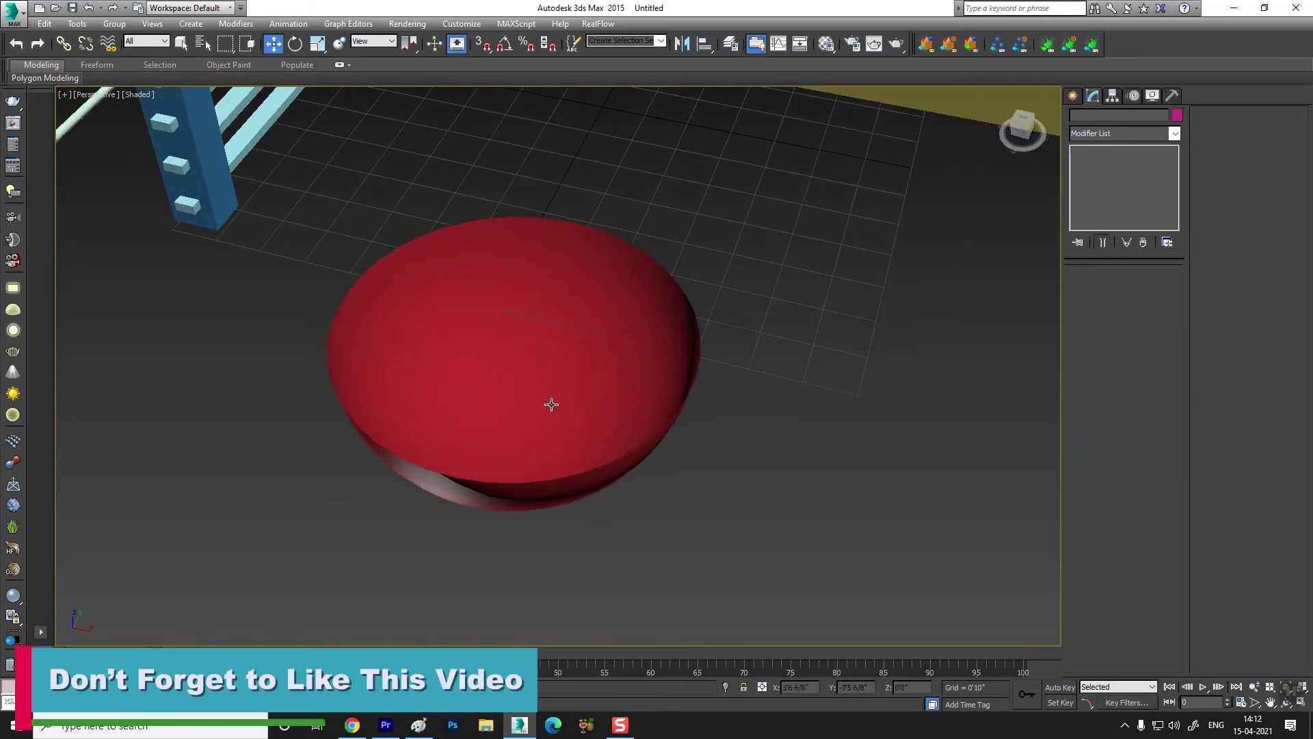
drag(510, 282, 510, 240)
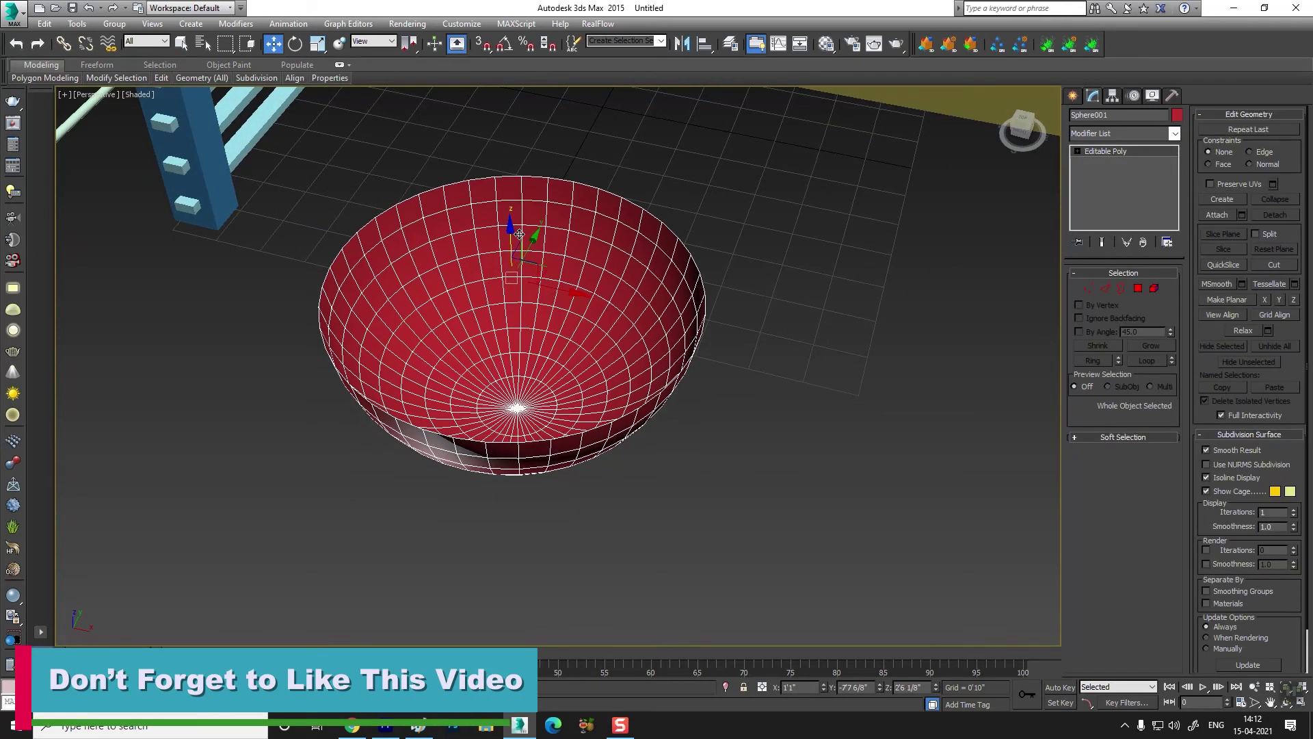
alt+middle_drag(665, 347, 739, 284)
- Apply the Lattice modifier to the bowl and limit its geometry to Struts Only from Edges
click(1121, 134)
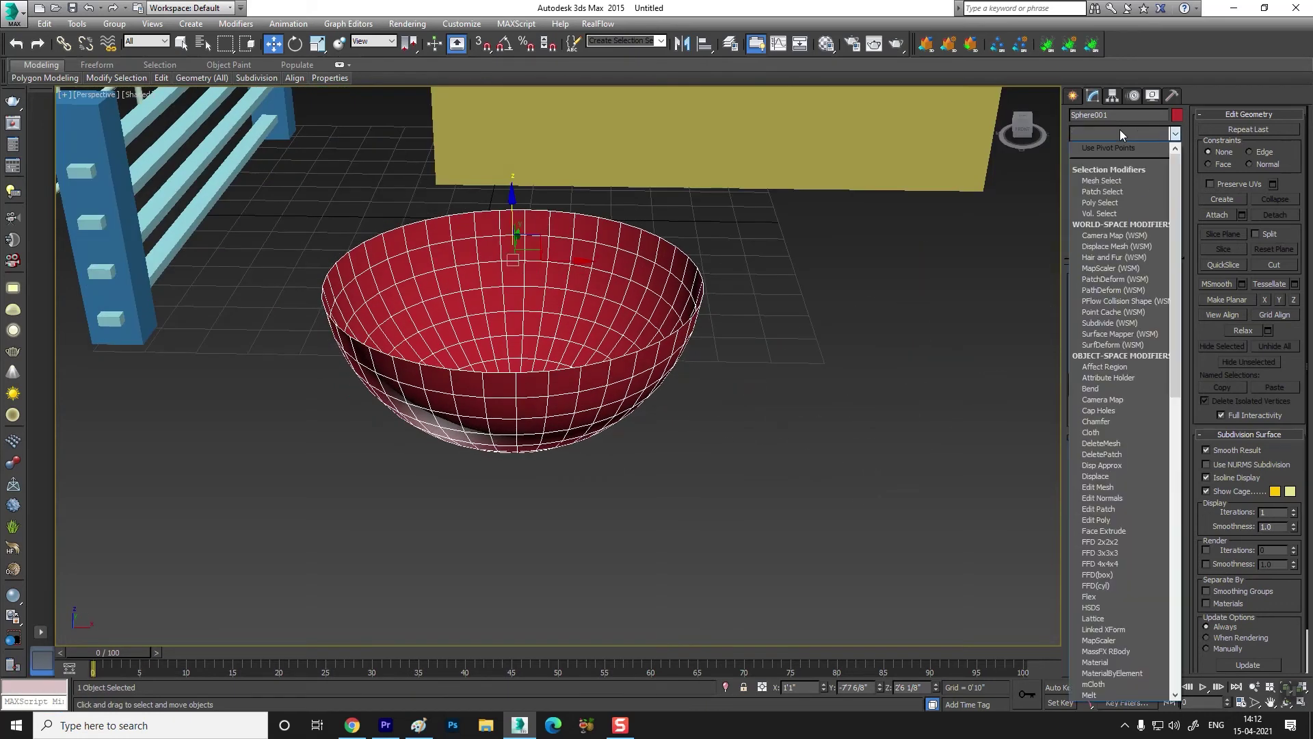
key(l)
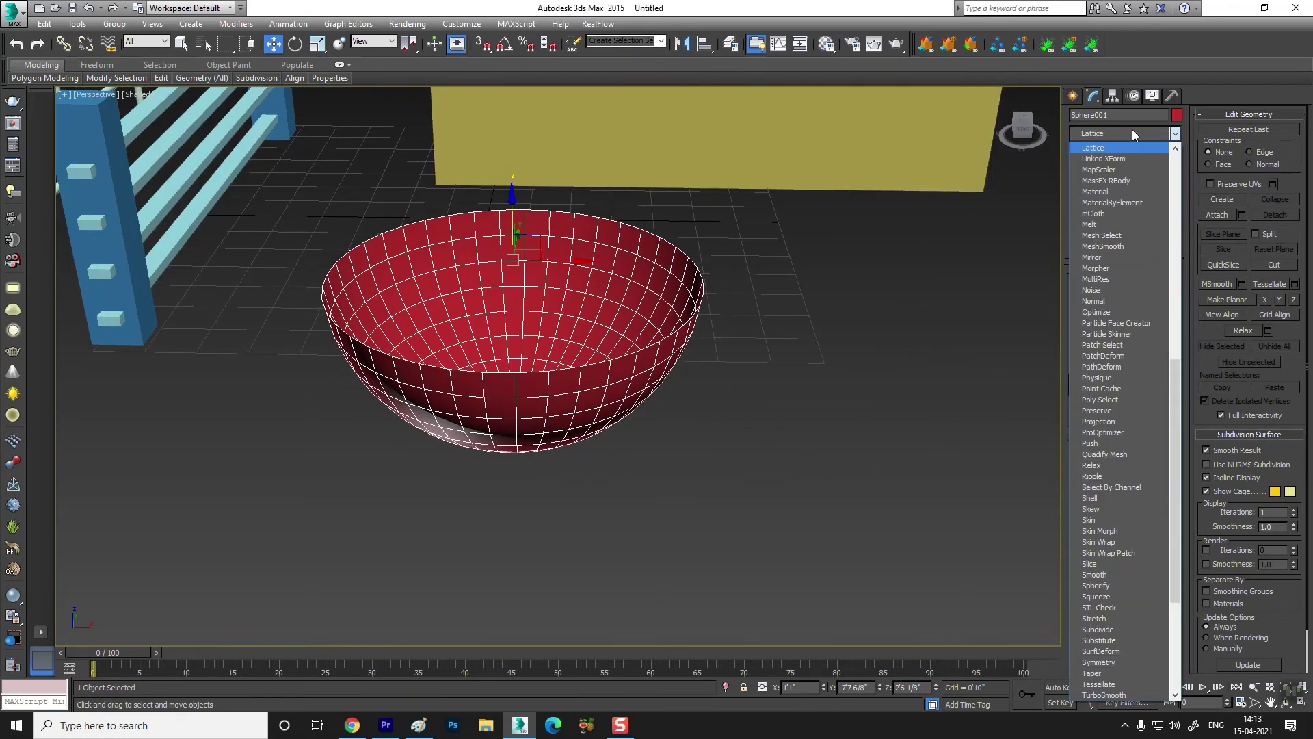
click(1107, 147)
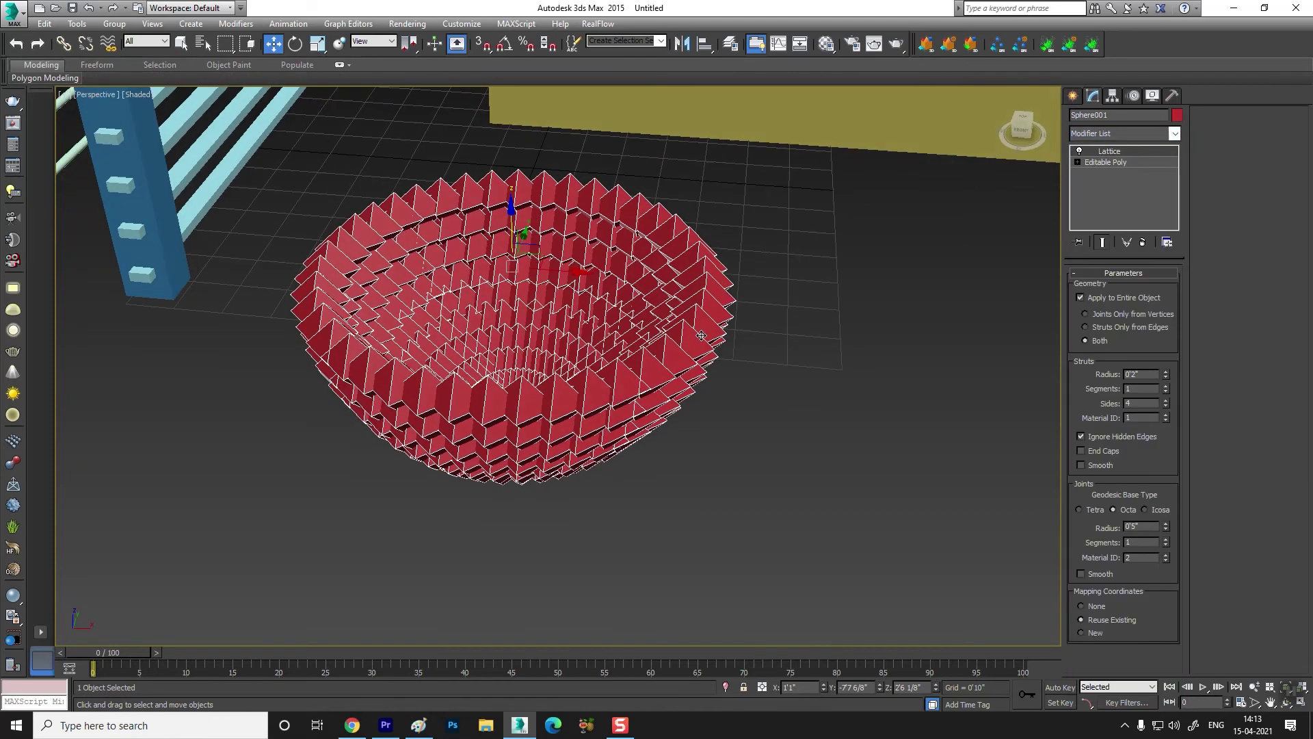
click(1100, 327)
alt+middle_drag(533, 410, 643, 385)
scroll(533, 372, up, 3)
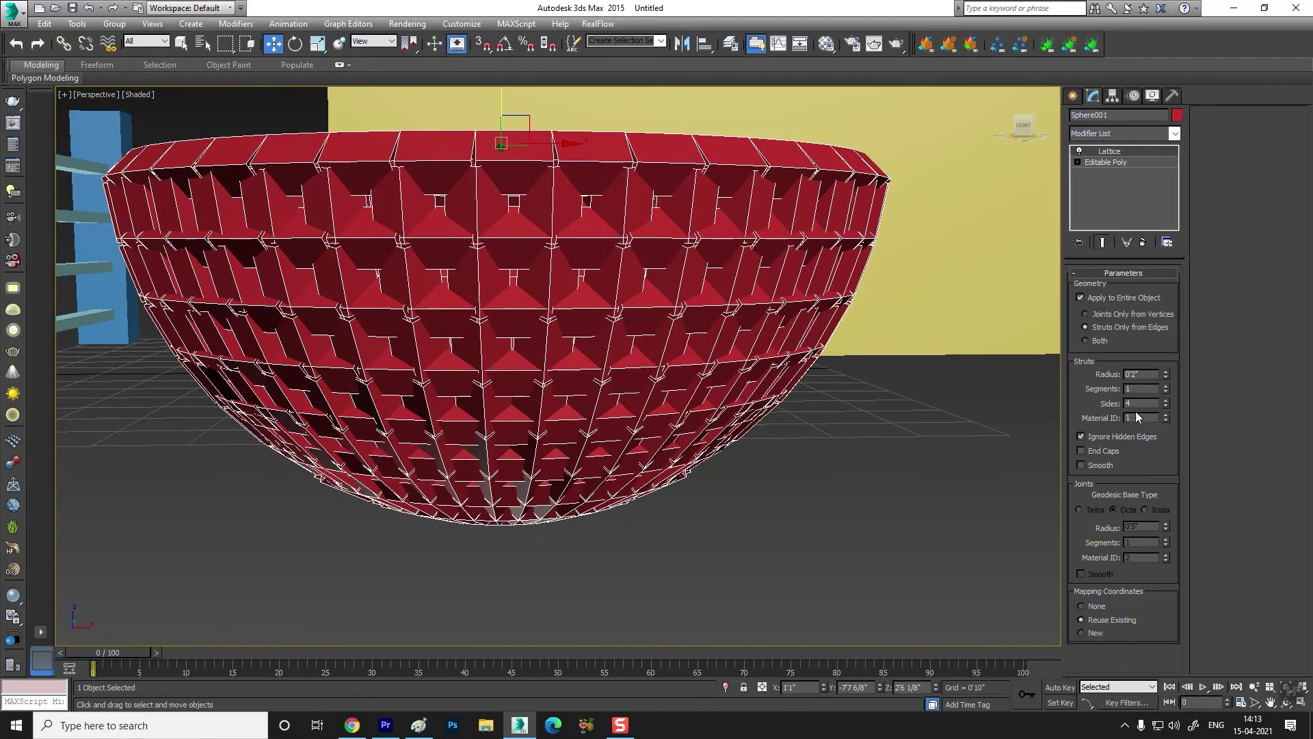
- Set the lattice struts' radius to 0'0 4/8" and their sides to 12, and deselect the bowl
click(1167, 377)
click(1167, 377)
click(1167, 377)
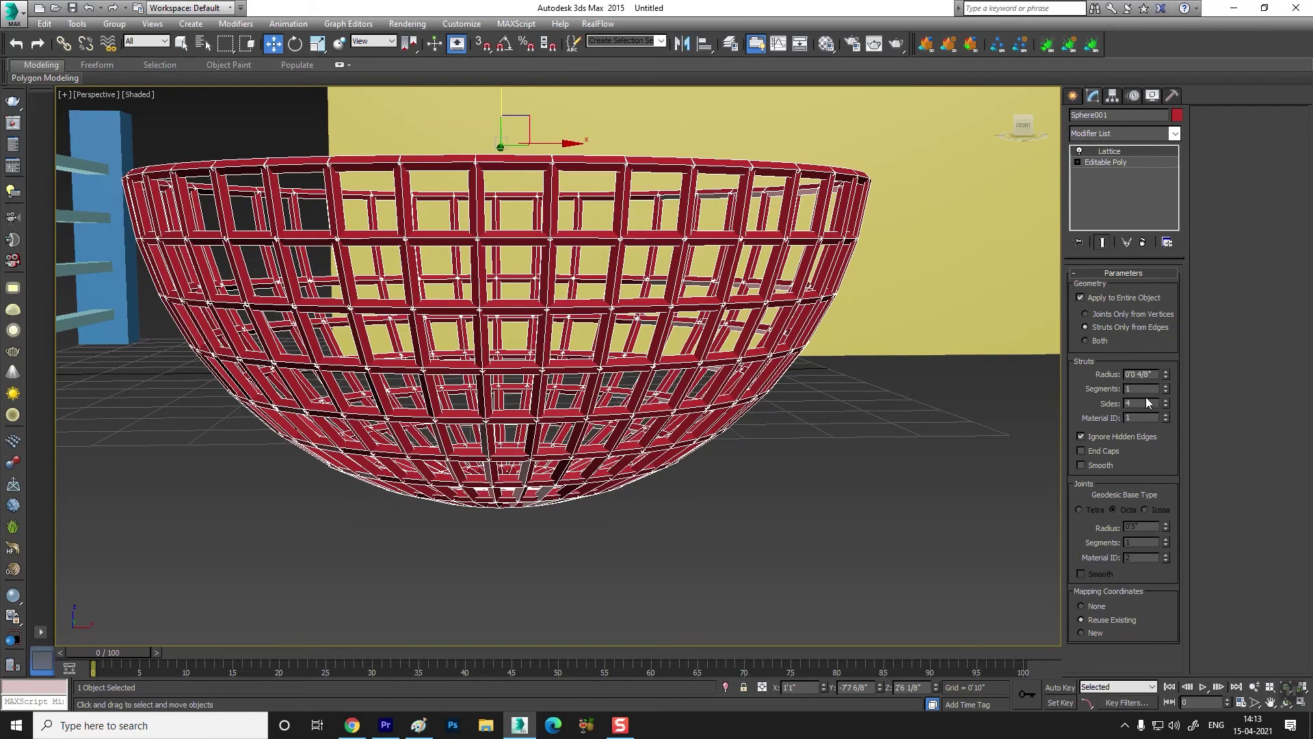
click(1167, 401)
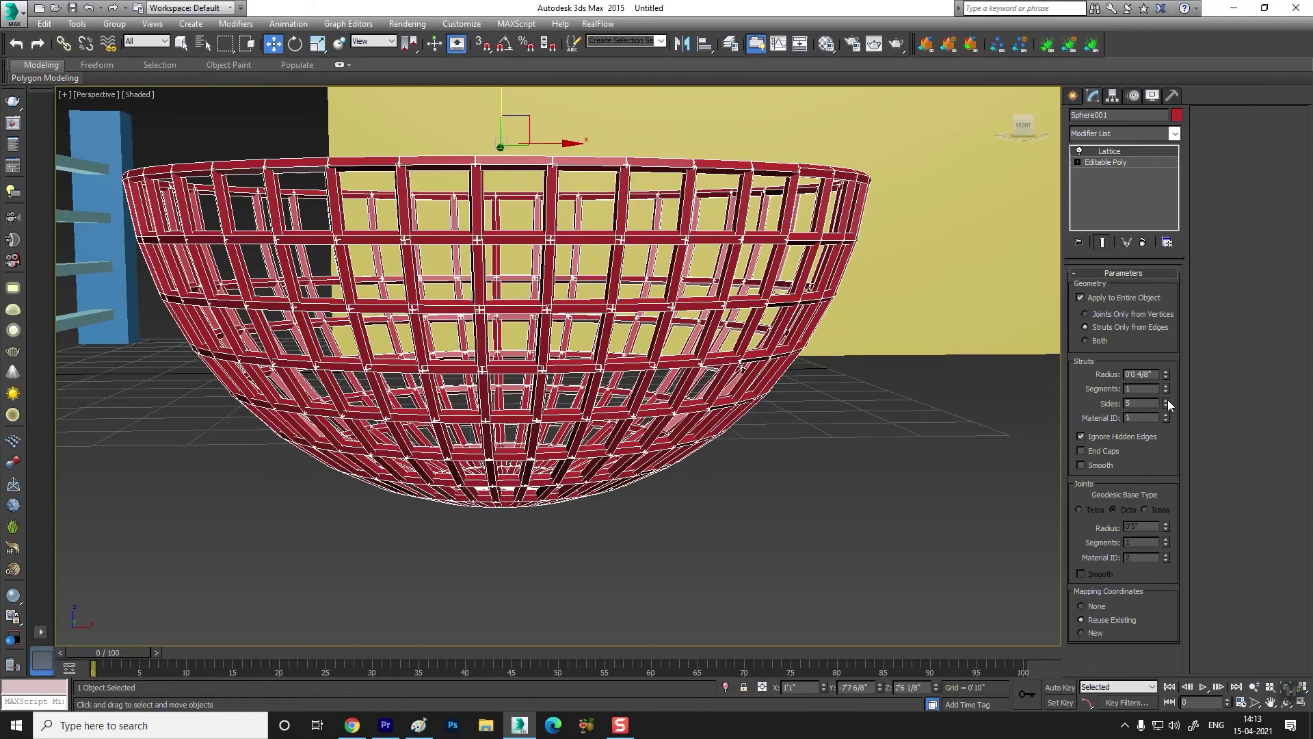
drag(1168, 404, 1167, 389)
click(735, 523)
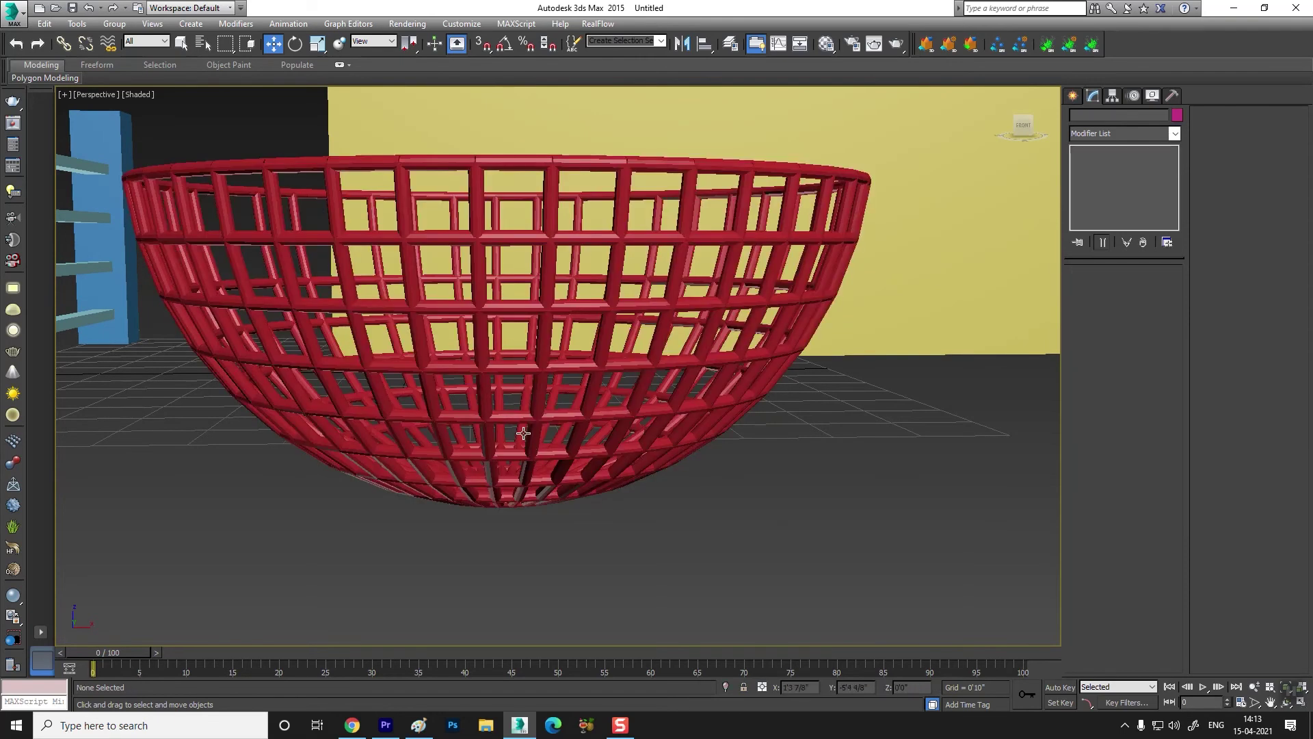
- Move the lattice bowl along Y toward the wall, to about Y -3'6", and deselect it
scroll(523, 433, down, 3)
alt+middle_drag(596, 435, 548, 463)
middle_drag(383, 469, 435, 374)
scroll(445, 451, up, 5)
scroll(445, 453, down, 4)
click(437, 375)
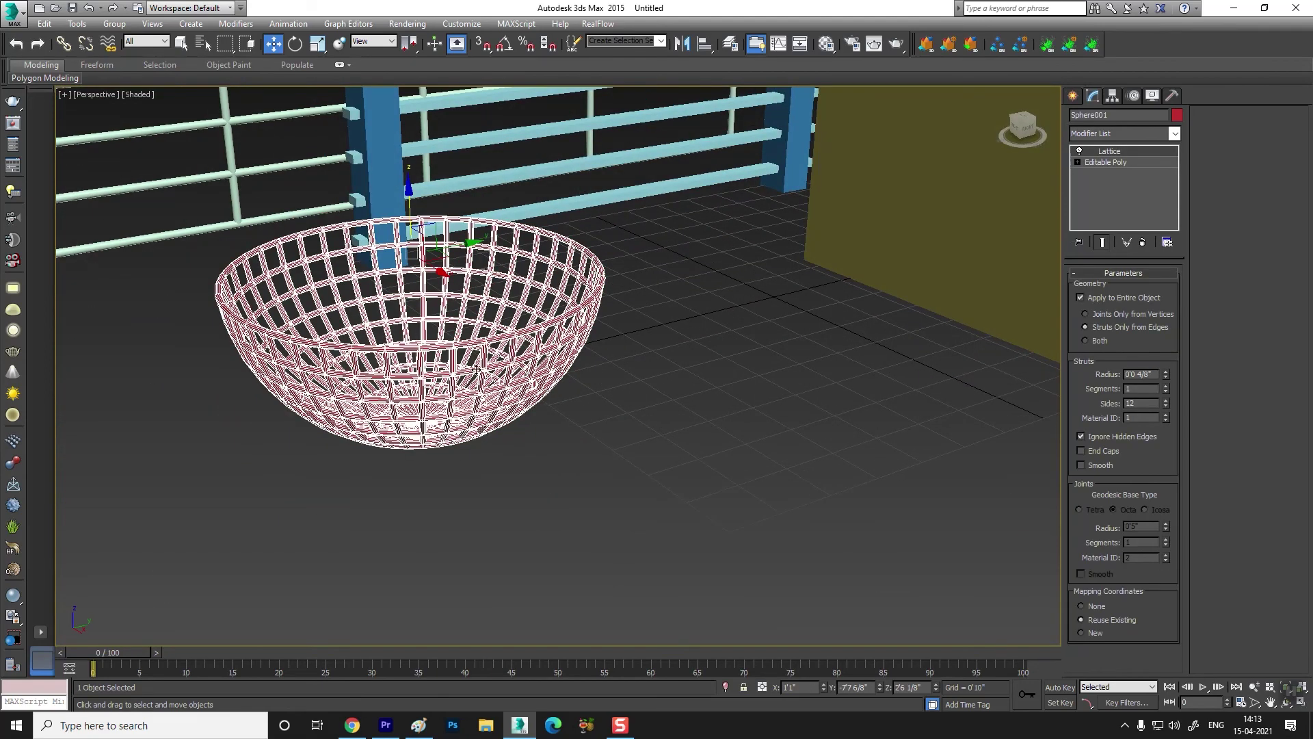
alt+middle_drag(465, 257, 533, 422)
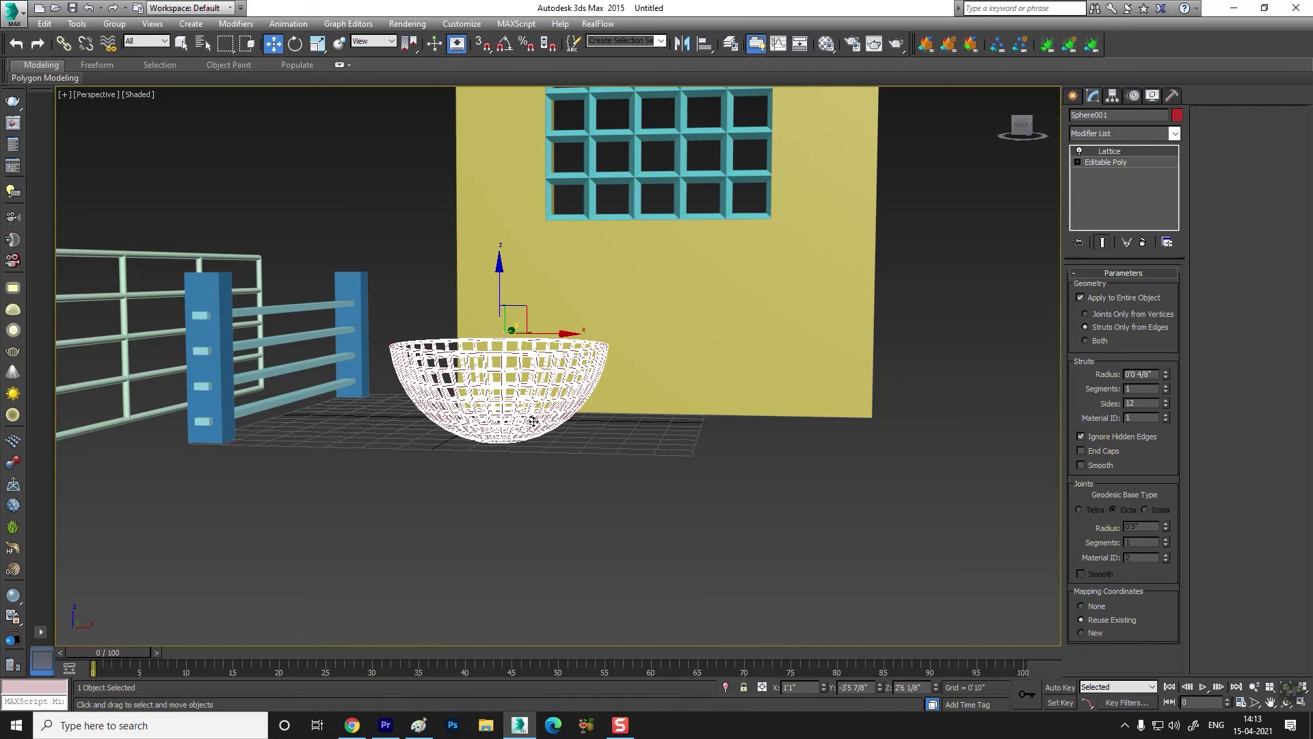
alt+middle_drag(552, 448, 633, 407)
click(917, 335)
- Move the lattice bowl along Y away from the wall, to about Y -9'7 4/8", and deselect it
scroll(541, 447, up, 3)
alt+middle_drag(540, 448, 551, 504)
click(498, 495)
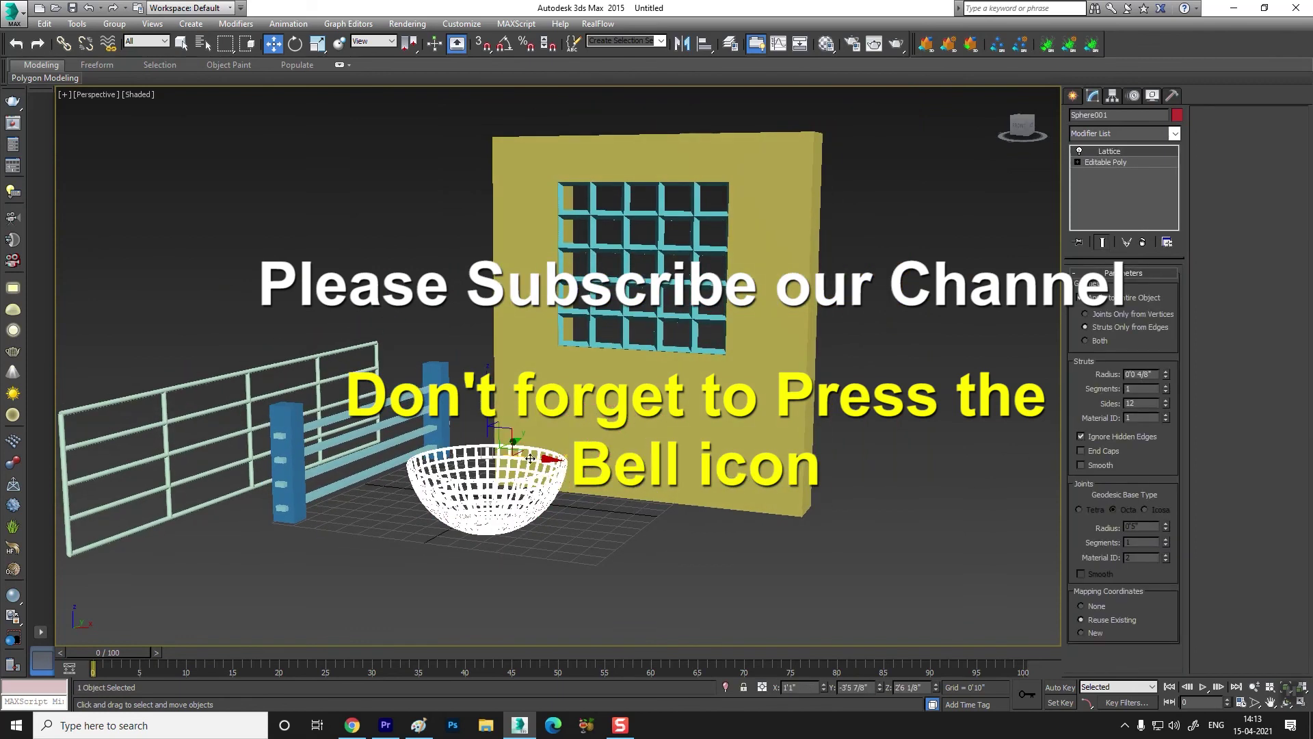
drag(516, 441, 423, 487)
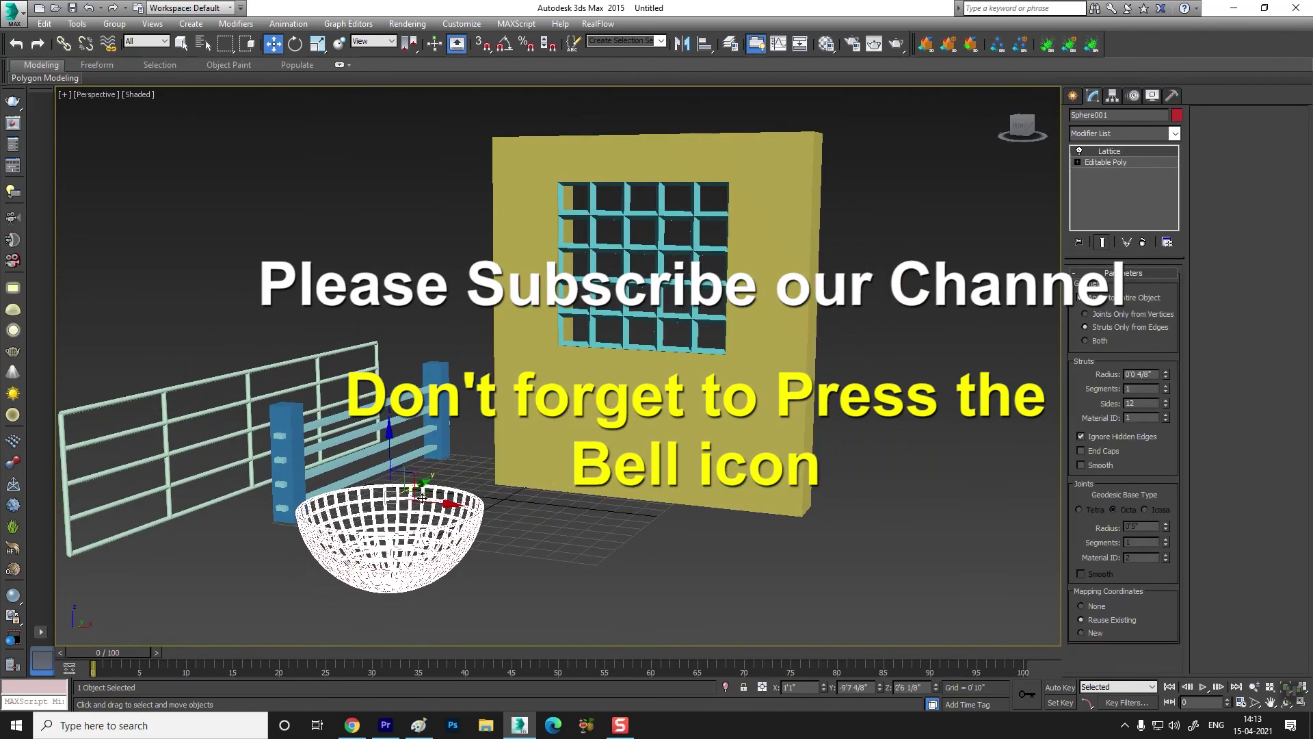
click(520, 527)
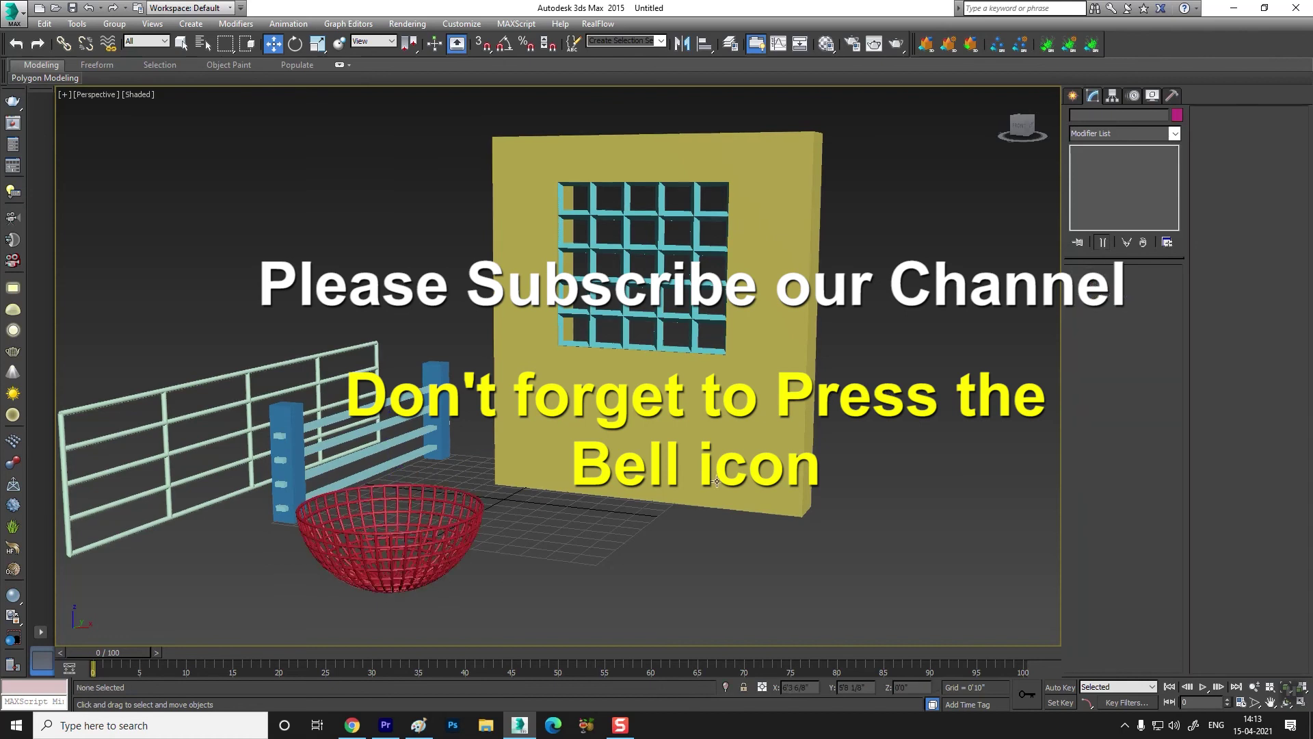